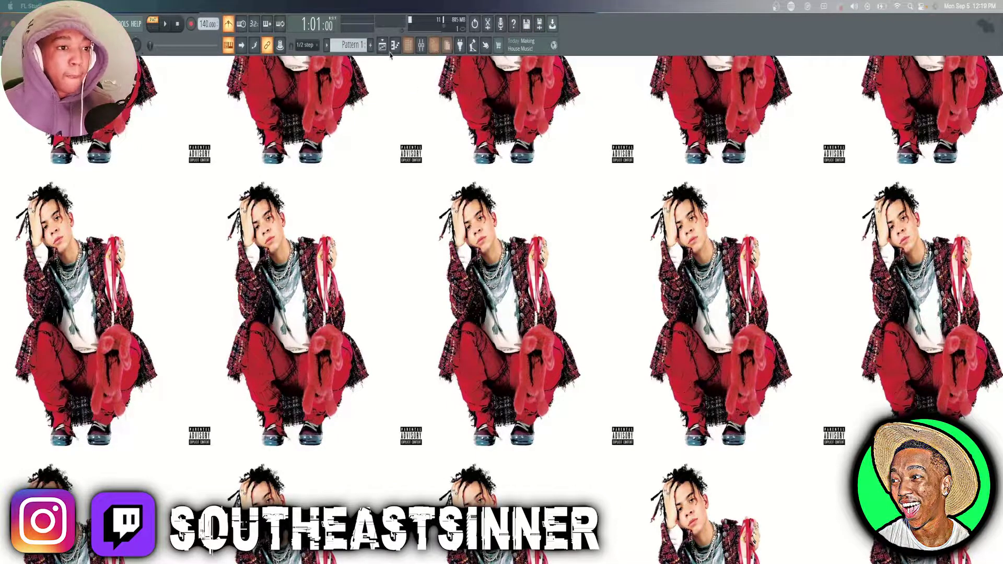
- Show the channel rack, open the M1 channel's synth and move its window to examine it
left_click(408, 45)
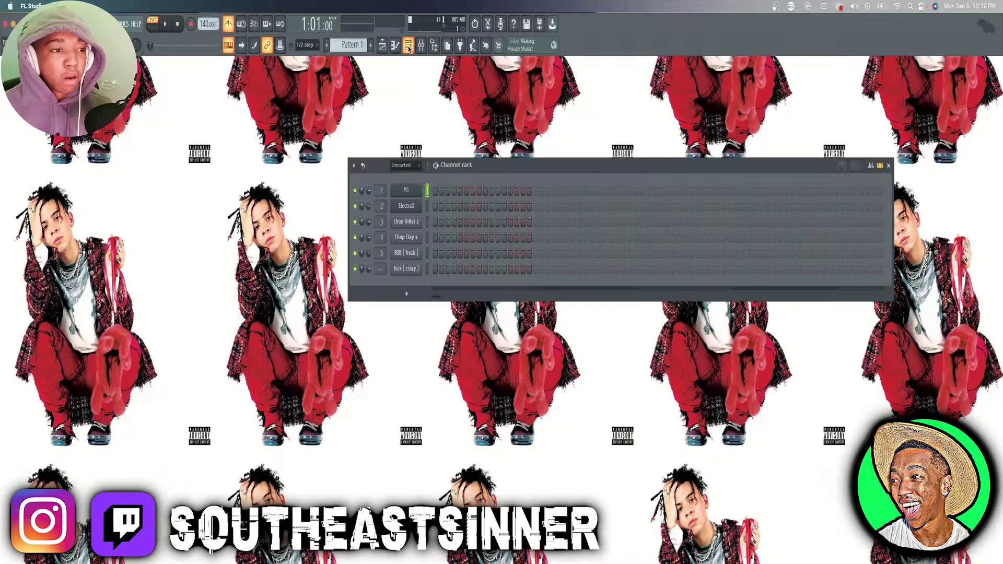
left_click(407, 191)
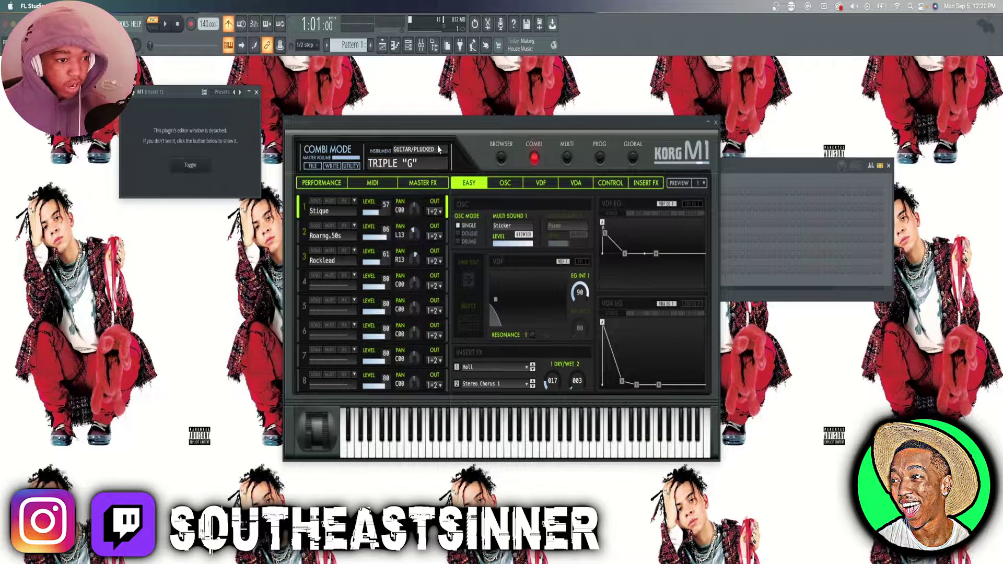
left_click_drag(467, 128, 485, 168)
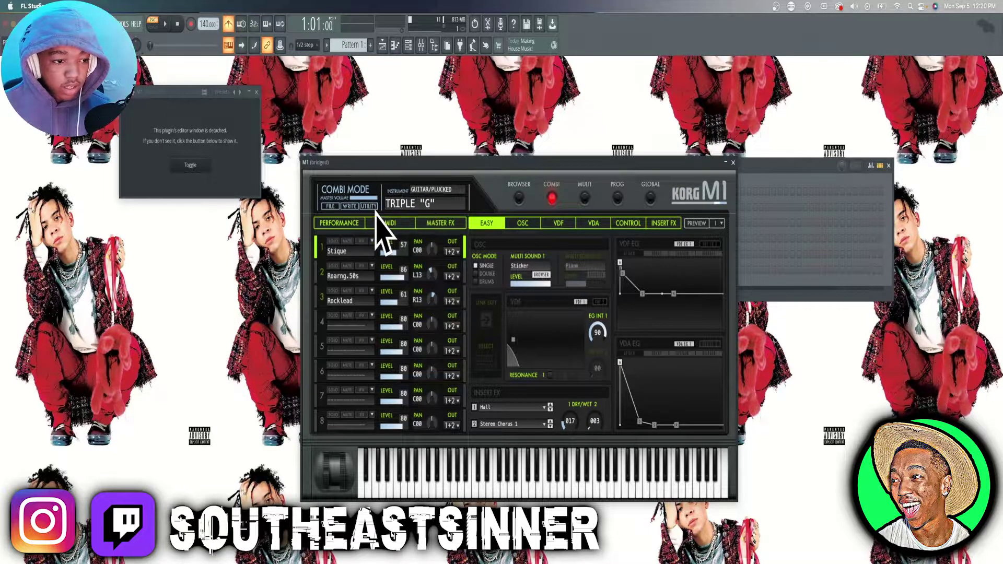
left_click_drag(642, 165, 434, 178)
- Open the ElectraX channel's synth and reposition its window to examine the patch
left_click(408, 211)
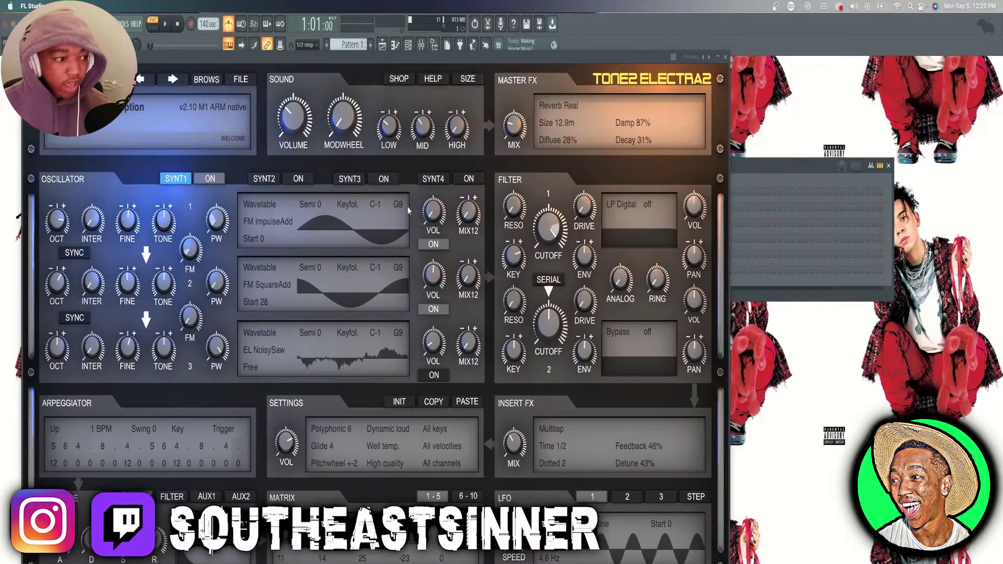
left_click_drag(212, 62, 461, 85)
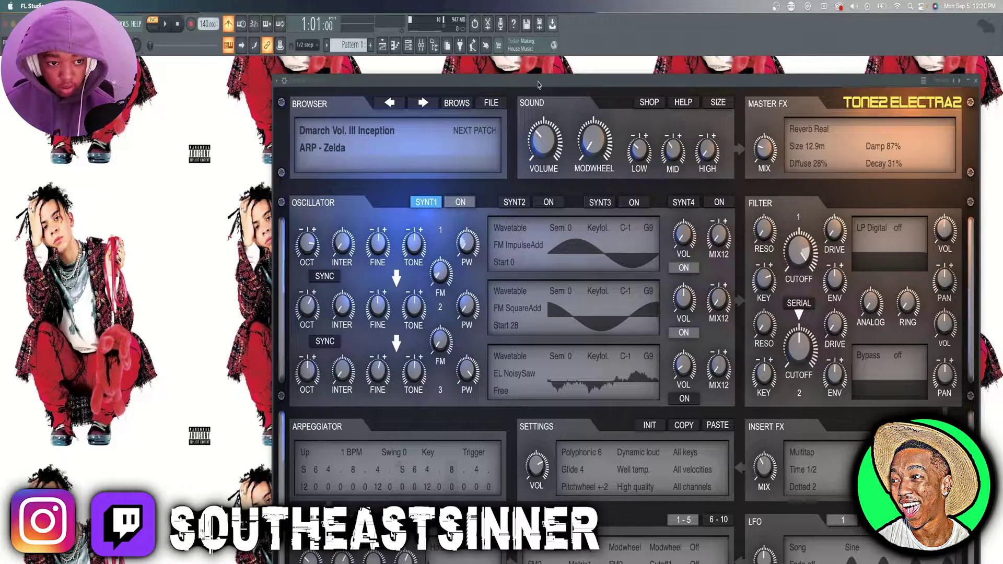
left_click_drag(538, 85, 354, 219)
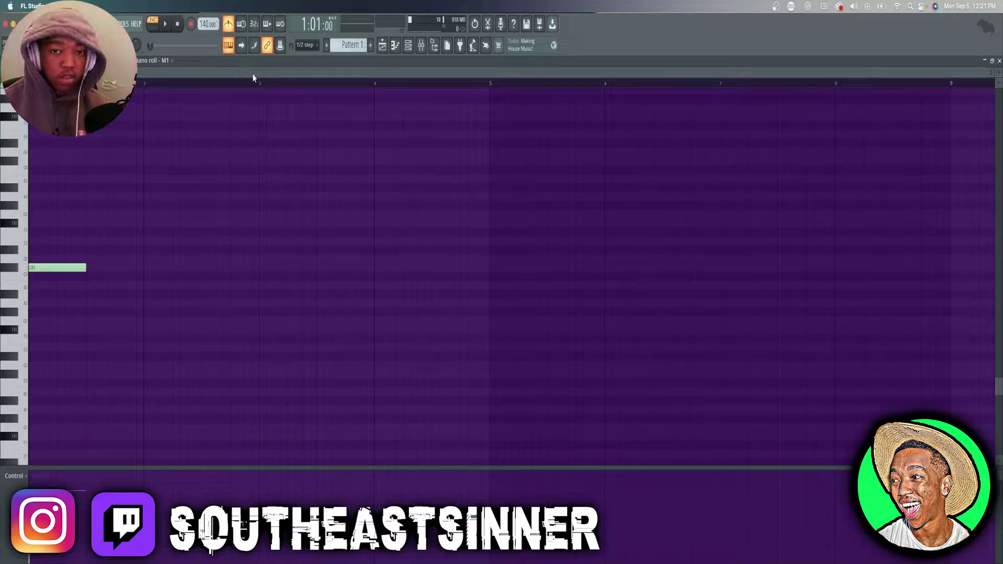
- Extend the opening C# note in the M1 piano roll to fill bar 1, and preview it
scroll(249, 74, "up", 1)
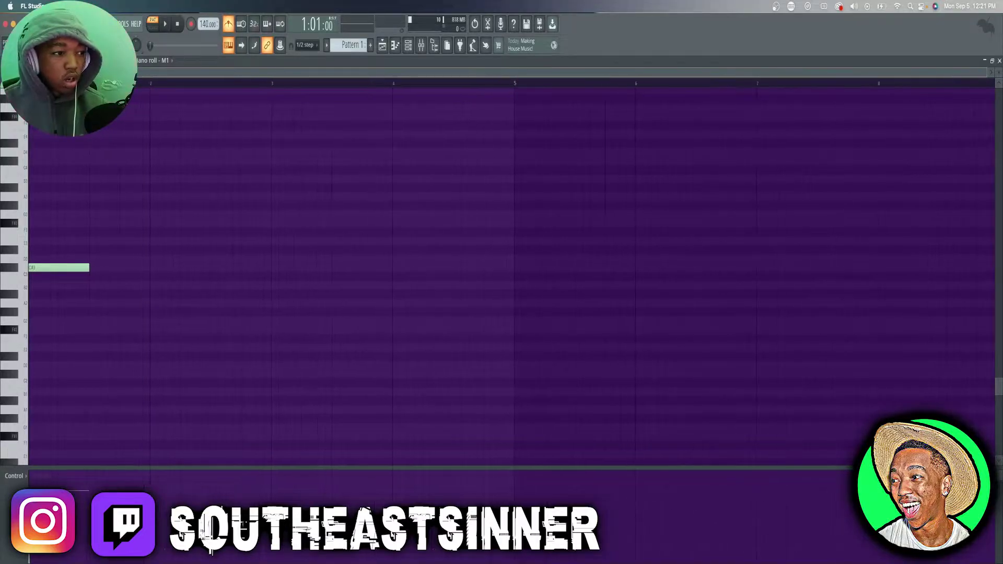
scroll(250, 74, "down", 2)
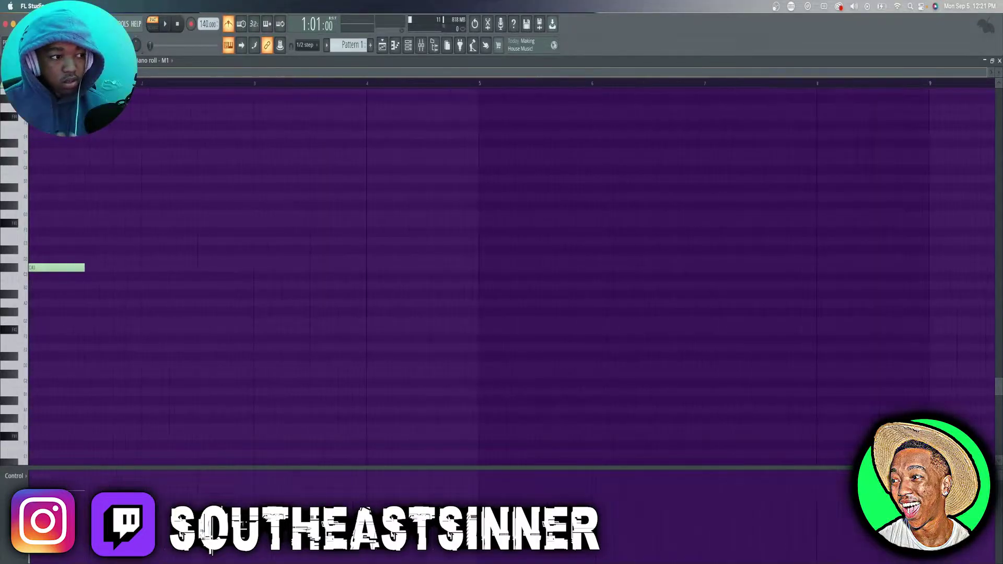
left_click_drag(88, 268, 129, 268)
key("space")
key("space")
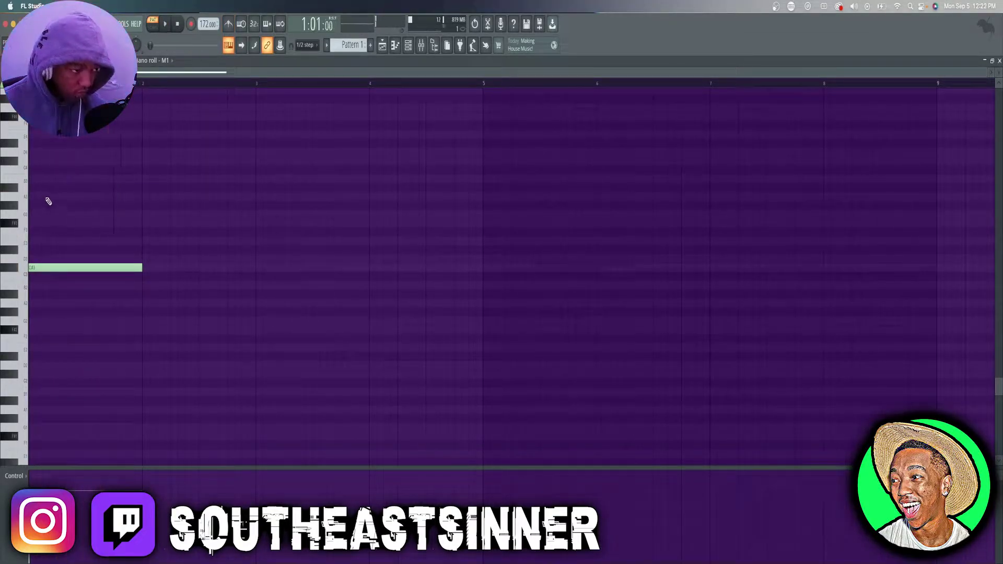
- Stack an F# on the opening C#, try a C# an octave higher above them, and delete that top note
left_click_drag(46, 204, 16, 226)
key("space")
left_click_drag(79, 169, 8, 163)
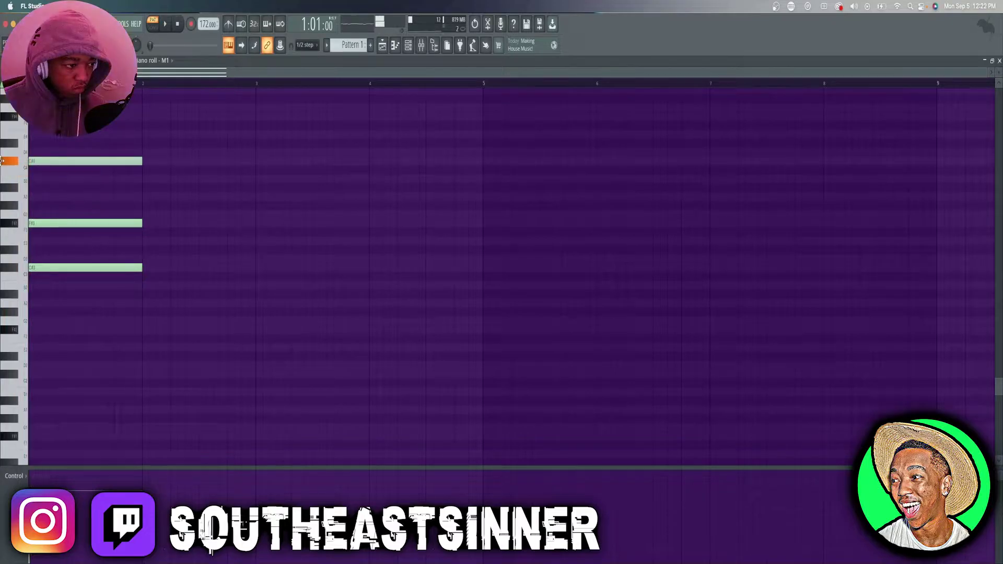
right_click(67, 162)
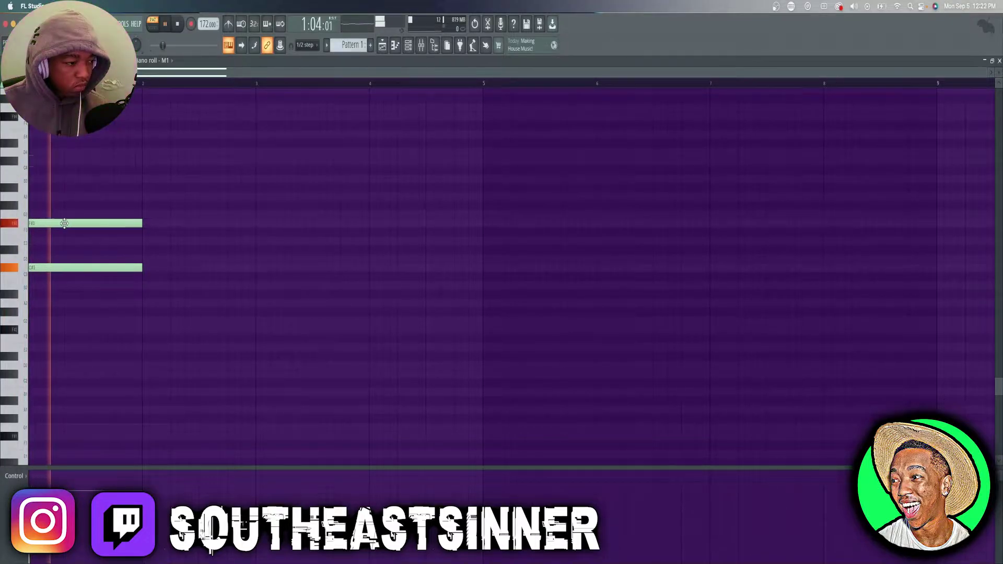
- Move the F# note to A on beat 2, and shorten it and the opening C# to one beat each
left_click_drag(63, 223, 91, 197)
key("space")
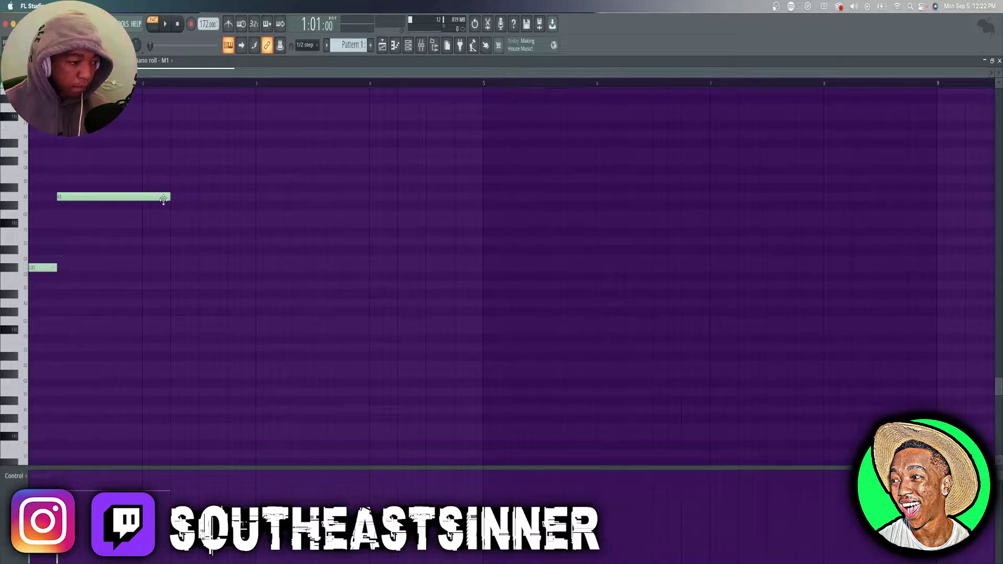
left_click_drag(89, 198, 86, 198)
key("space")
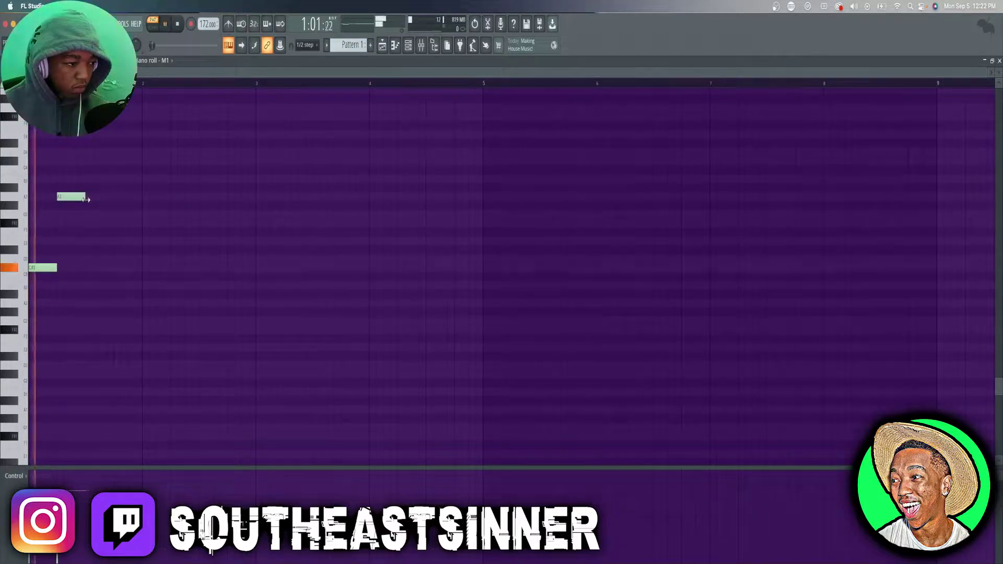
- Add a one-beat C# on beat 3 and a one-beat G# on beat 4 of bar 1, previewing the melody
left_click(83, 269)
left_click_drag(83, 269, 84, 261)
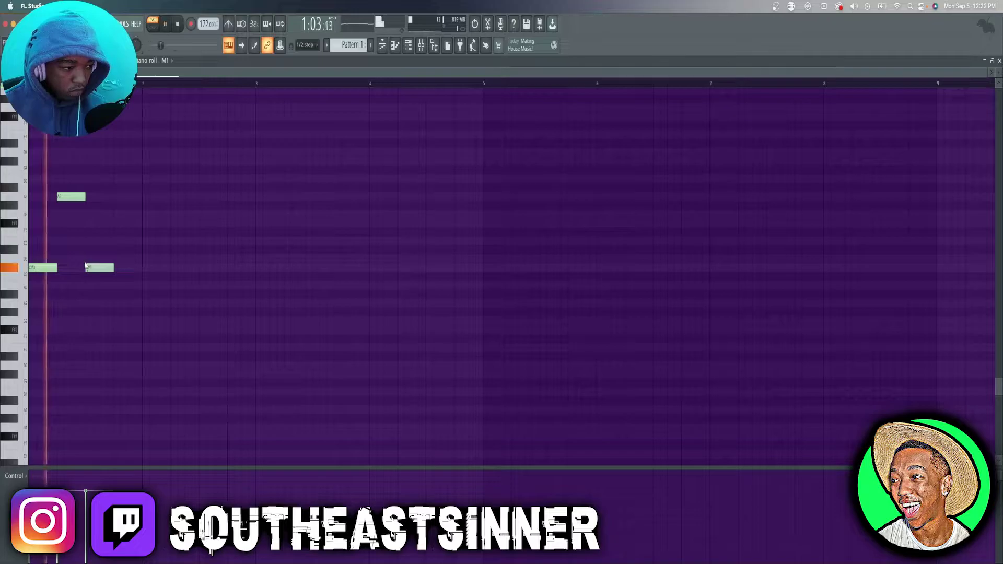
key("space")
left_click(113, 203)
key("space")
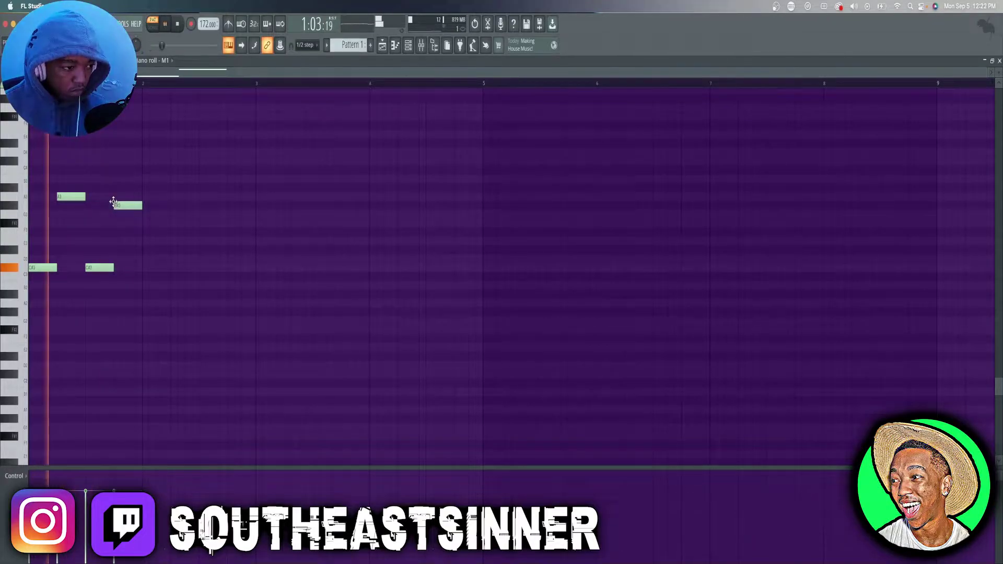
- Fill bar 2 with the one-beat notes B, E, B and D#, and play back the two-bar melody
key("space")
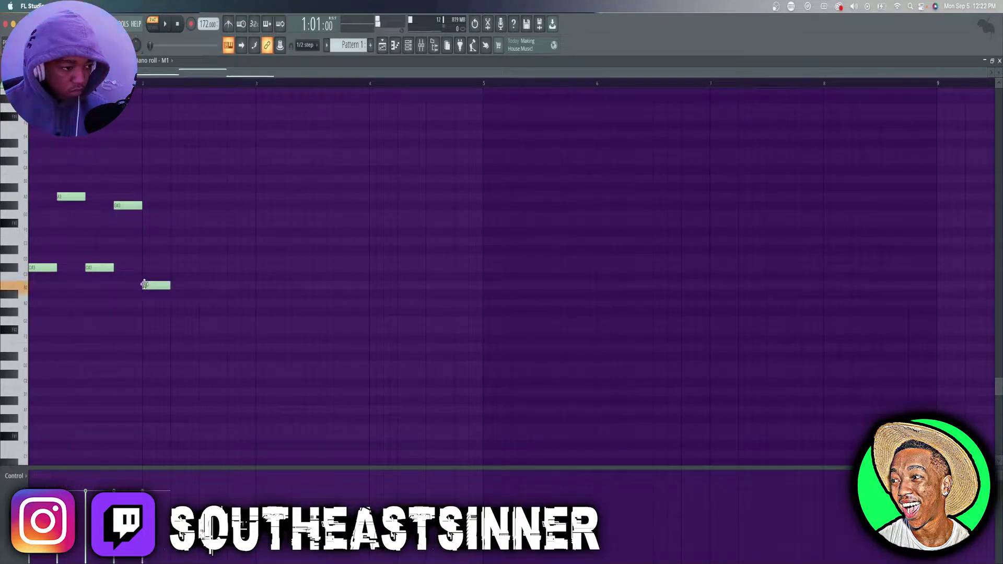
key("space")
key("space")
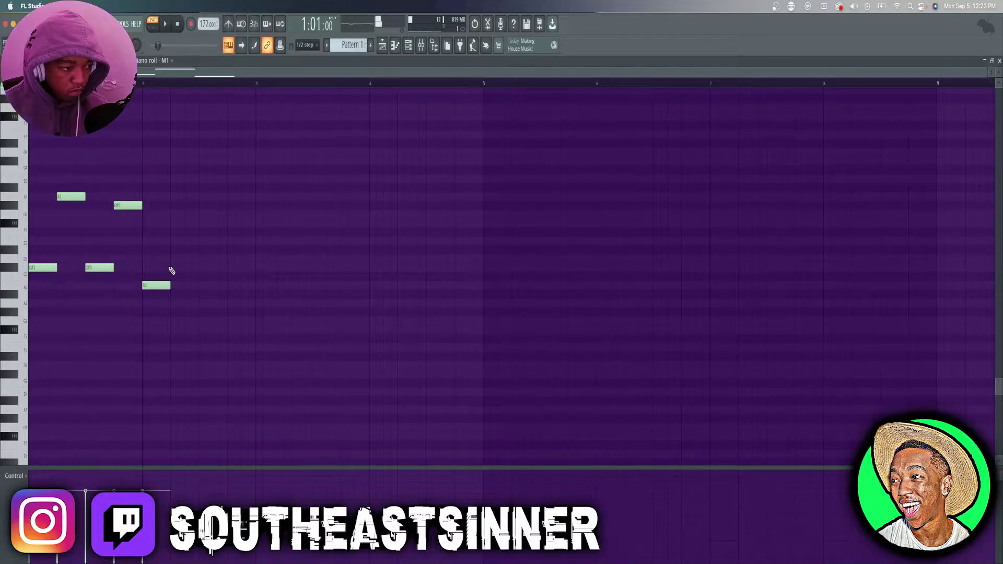
key("space")
left_click(173, 223)
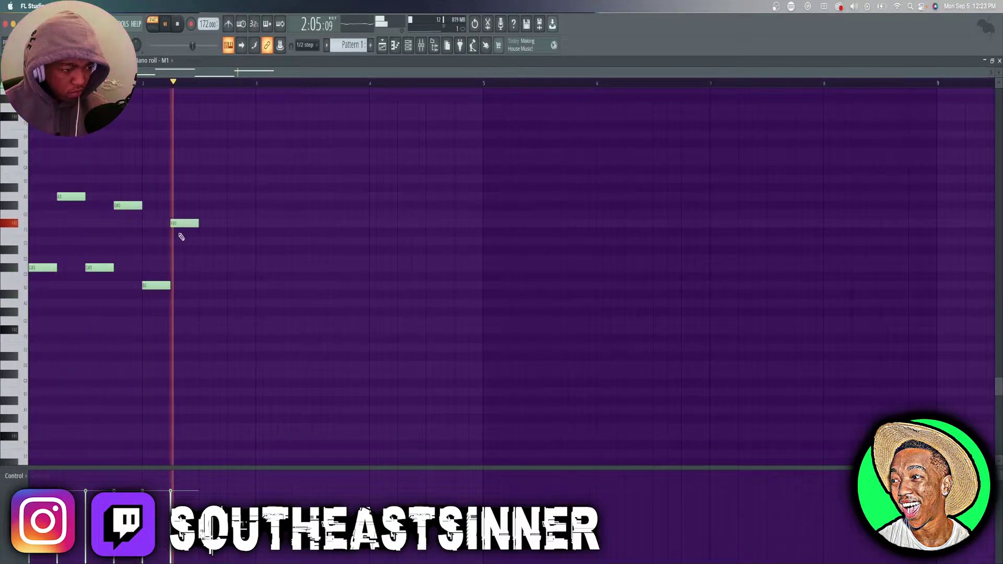
left_click_drag(173, 223, 171, 240)
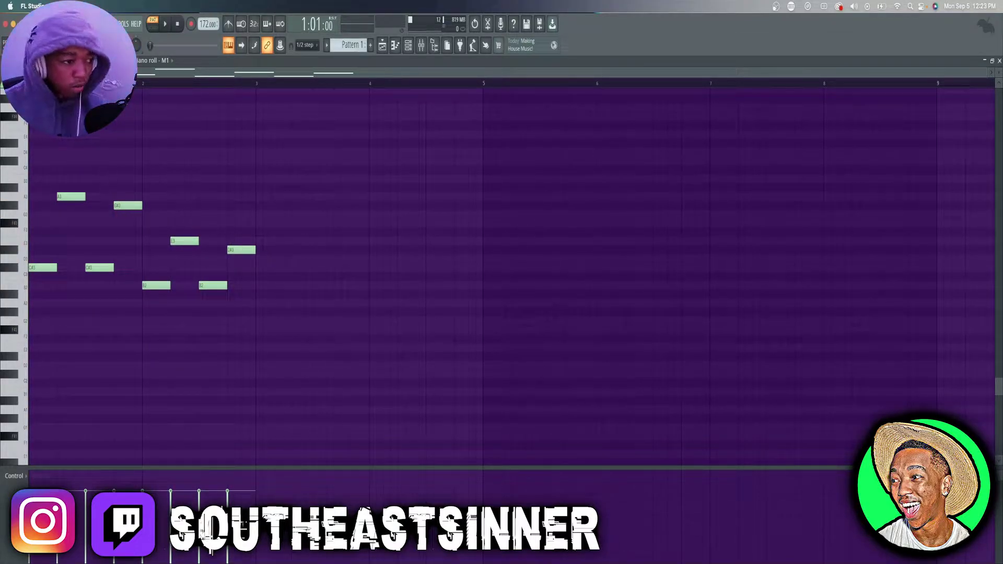
left_click(164, 24)
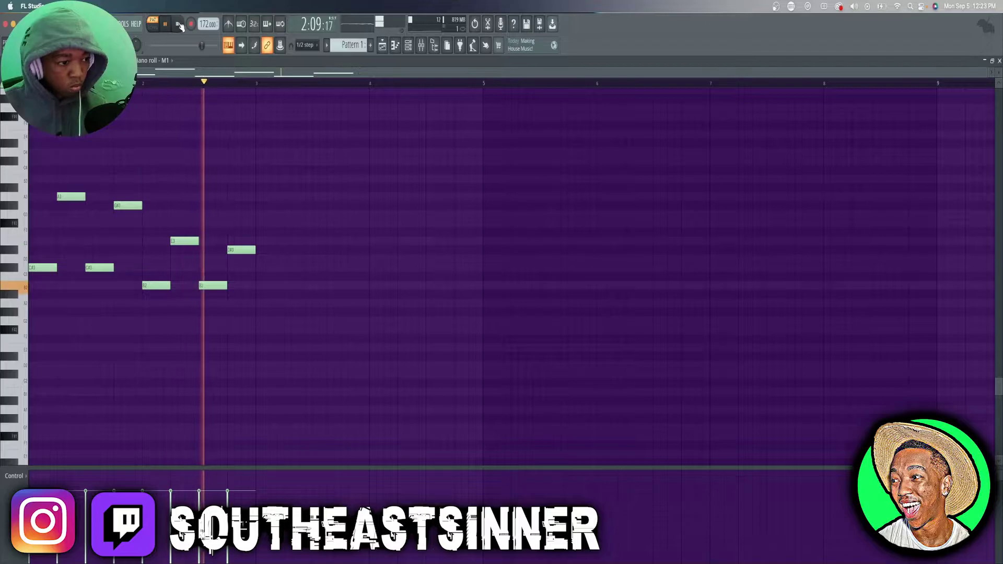
left_click(178, 24)
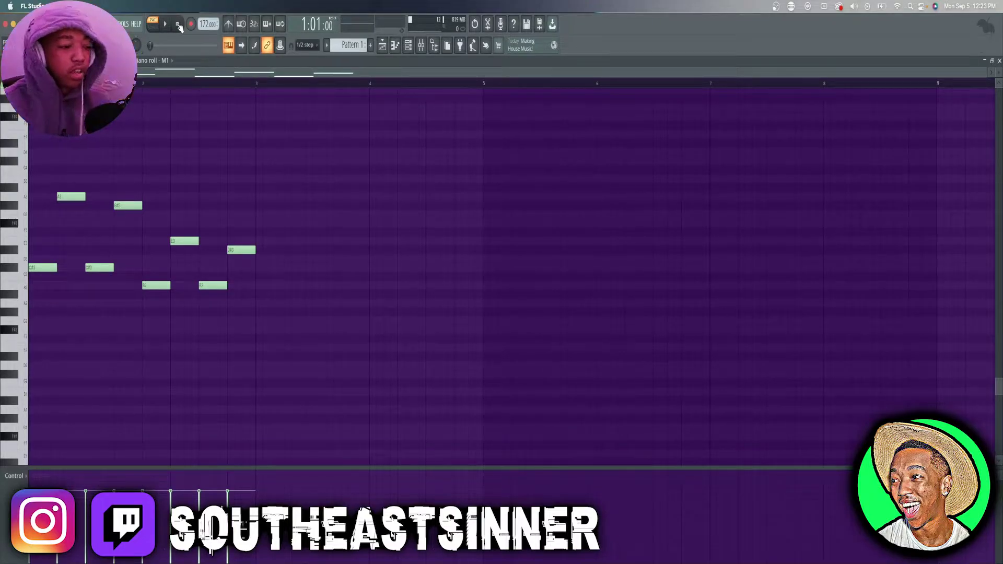
- Duplicate the two-bar melody into bars 3 and 4
scroll(229, 166, "up", 2)
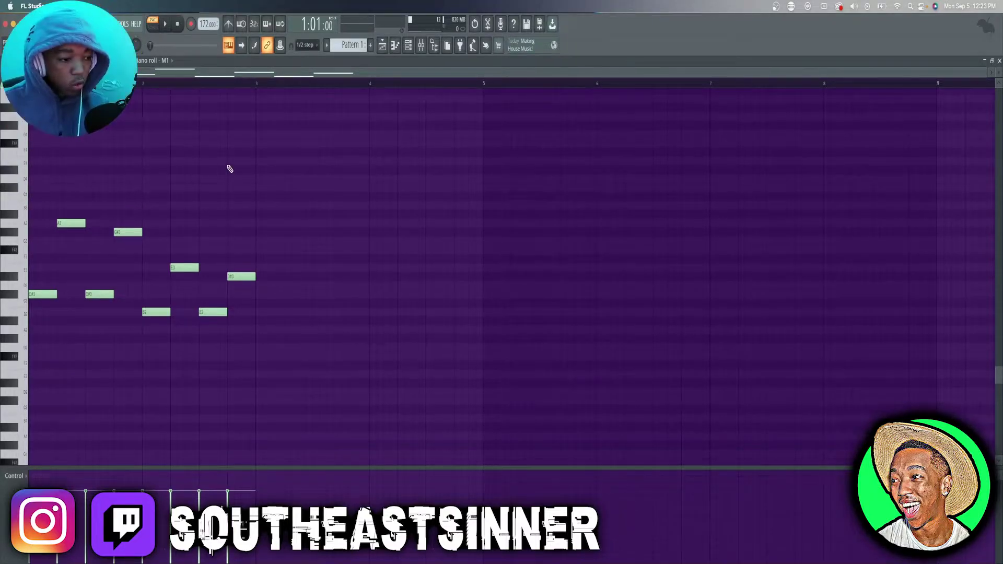
key("ctrl+b")
left_click(382, 165)
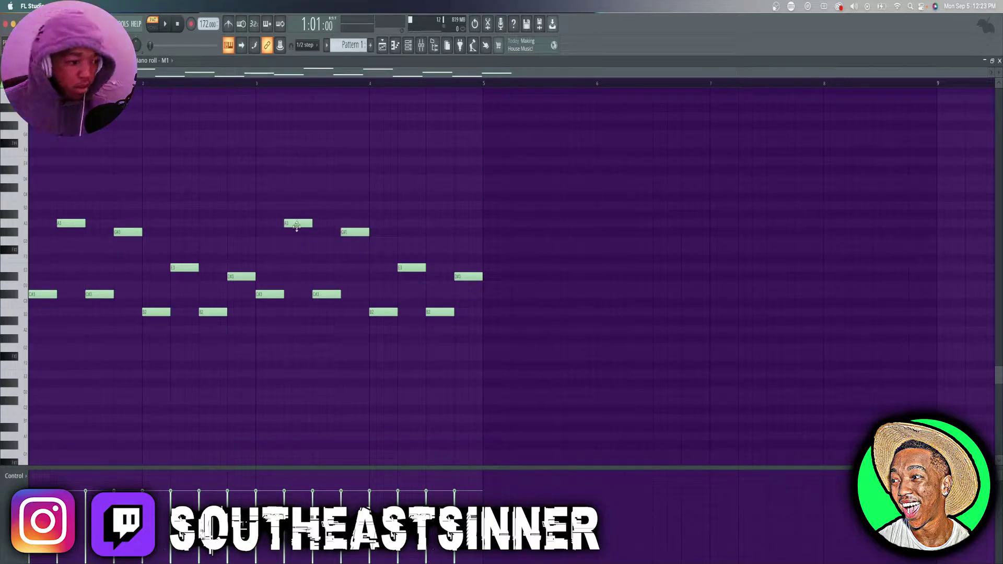
- Raise the A on beat 2 of bar 3 to B while playing back the four-bar melody
key("space")
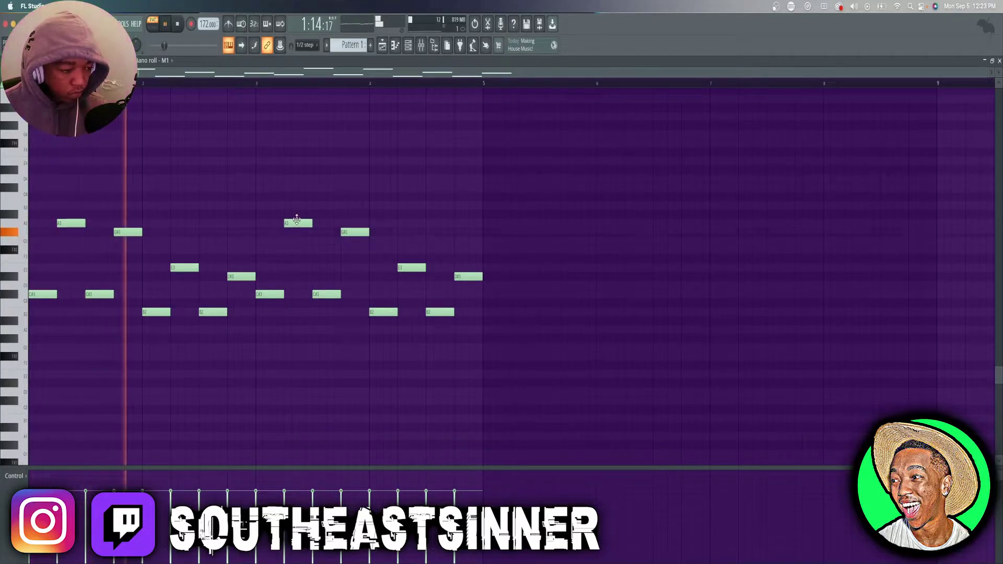
left_click_drag(296, 223, 295, 203)
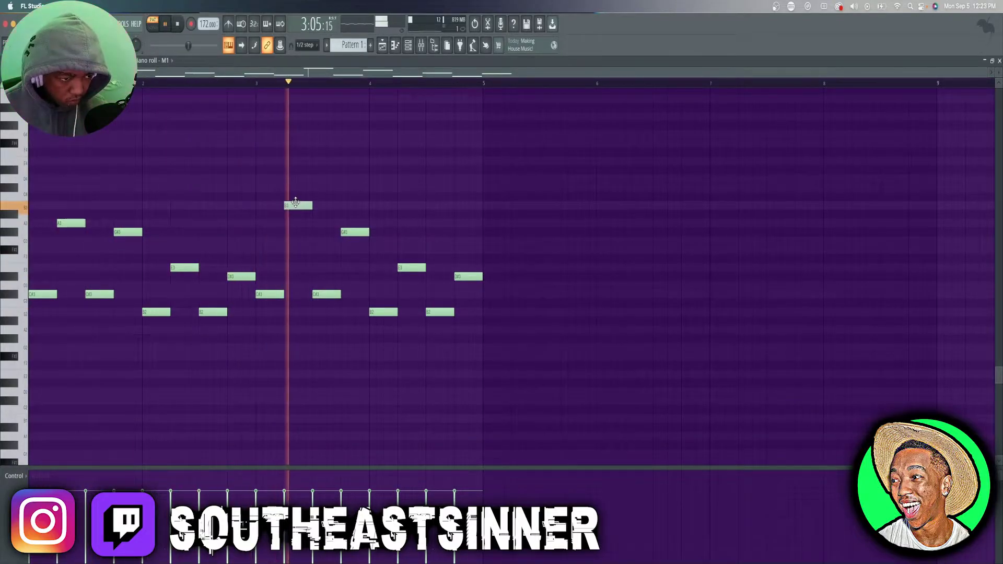
key("space")
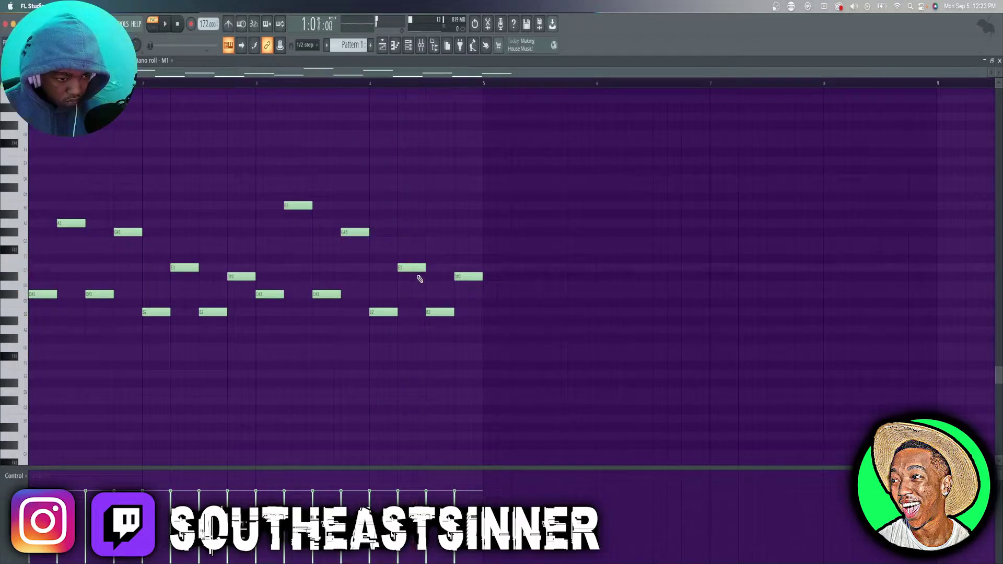
key("space")
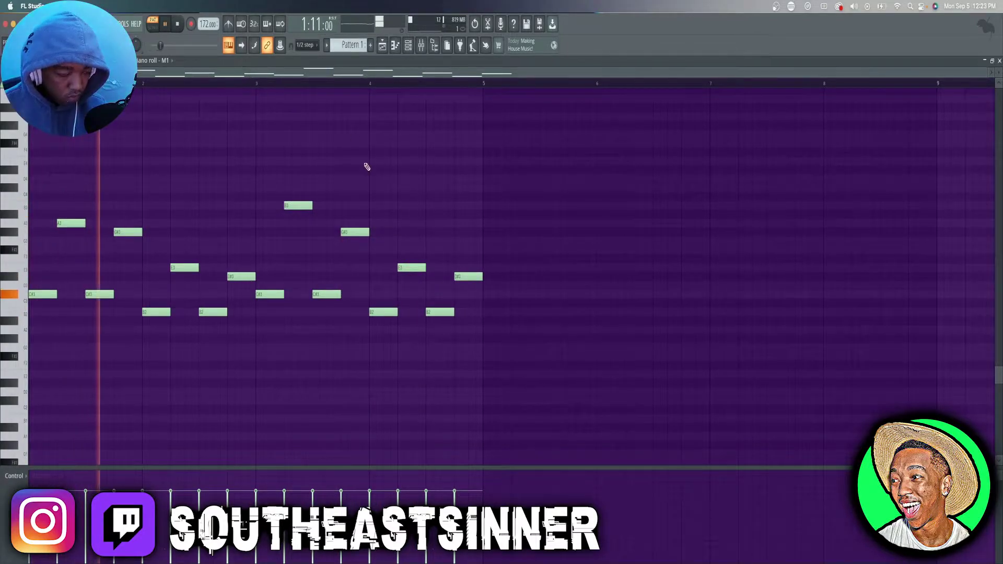
- Change the last two beats of bar 4 to G# and A, deleting the D# on beat 4, and preview the ending
left_click_drag(434, 313, 433, 239)
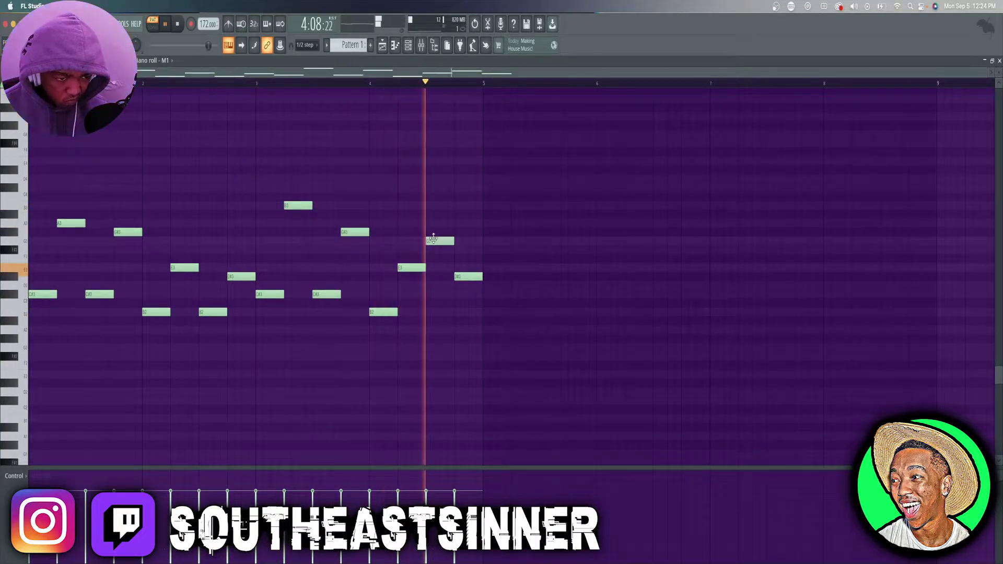
key("space")
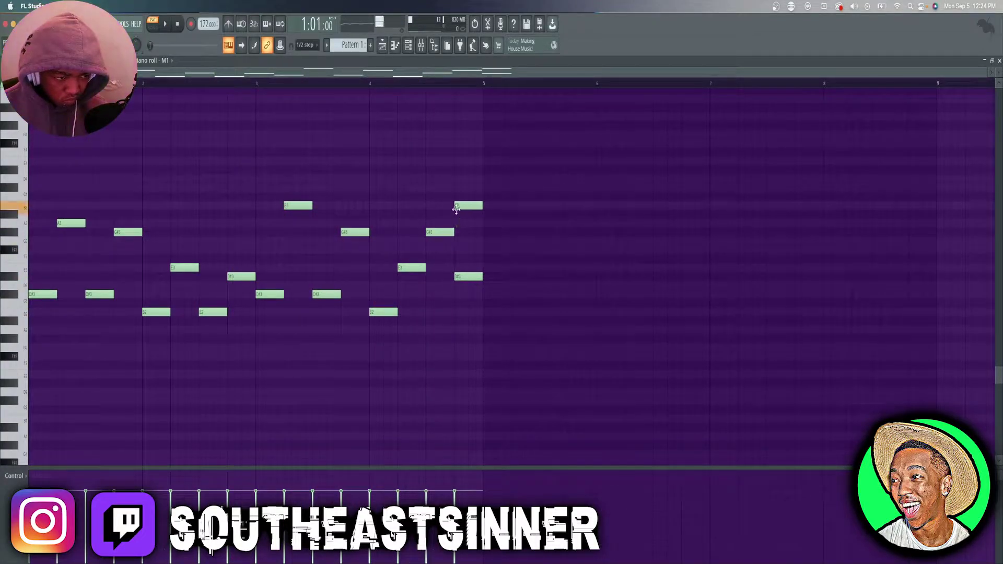
left_click_drag(455, 226, 456, 236)
key("space")
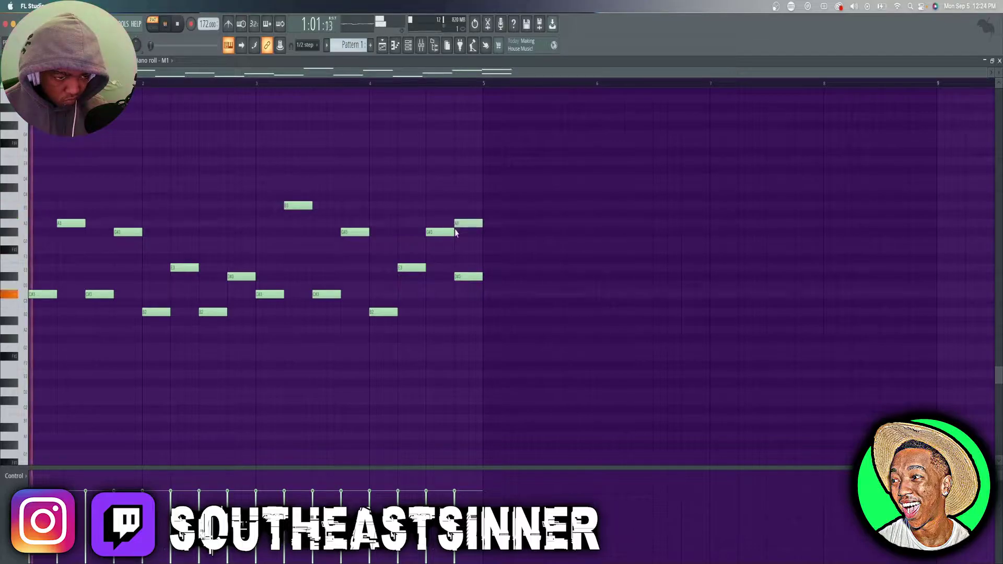
right_click(468, 278)
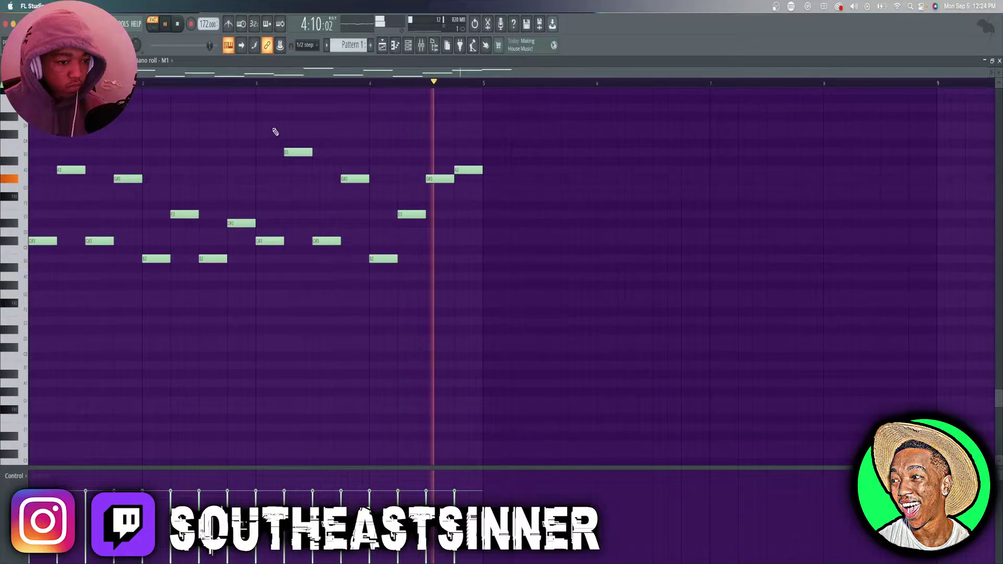
key("space")
- Add a higher line over bars 1 and 2: a three-beat C#, a three-beat E and a two-beat D#
scroll(216, 79, "down", 2)
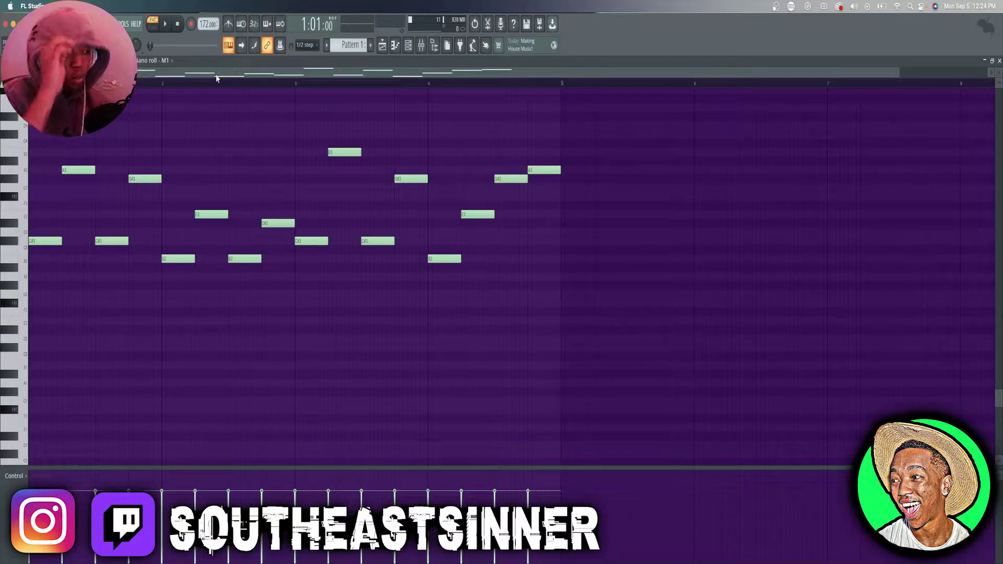
scroll(128, 156, "up", 1)
key("ctrl+z")
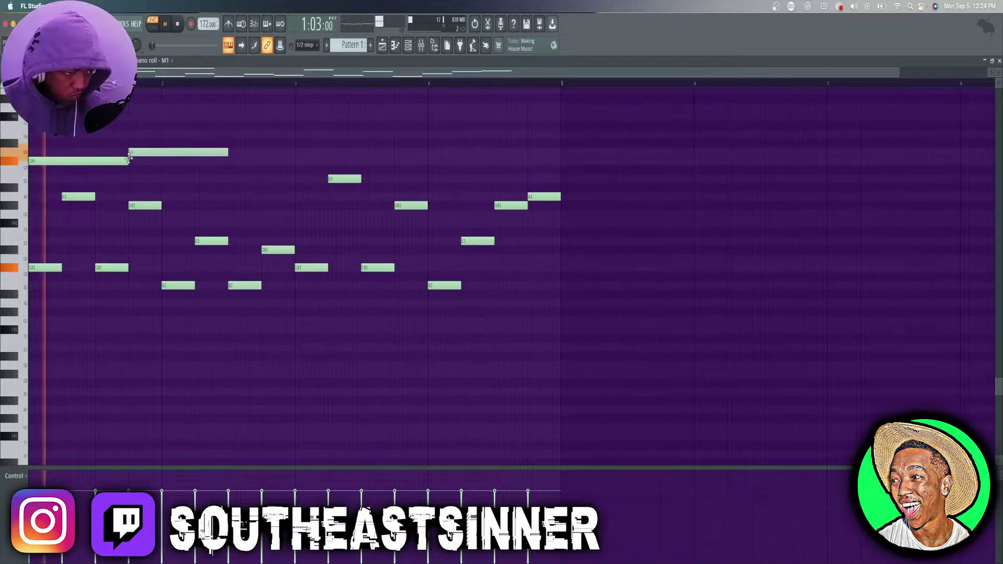
key("space")
left_click_drag(128, 156, 134, 133)
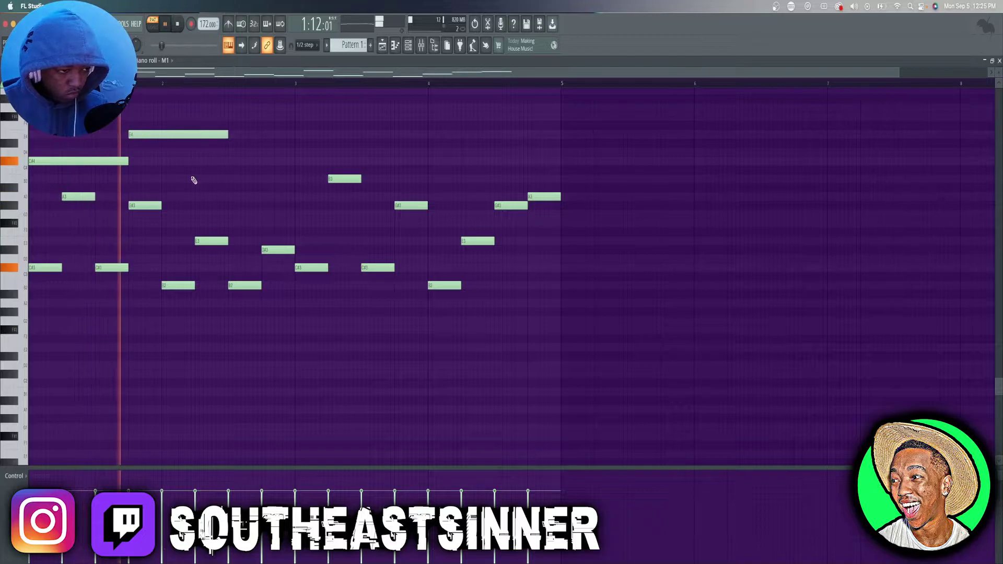
left_click(229, 144)
key("space")
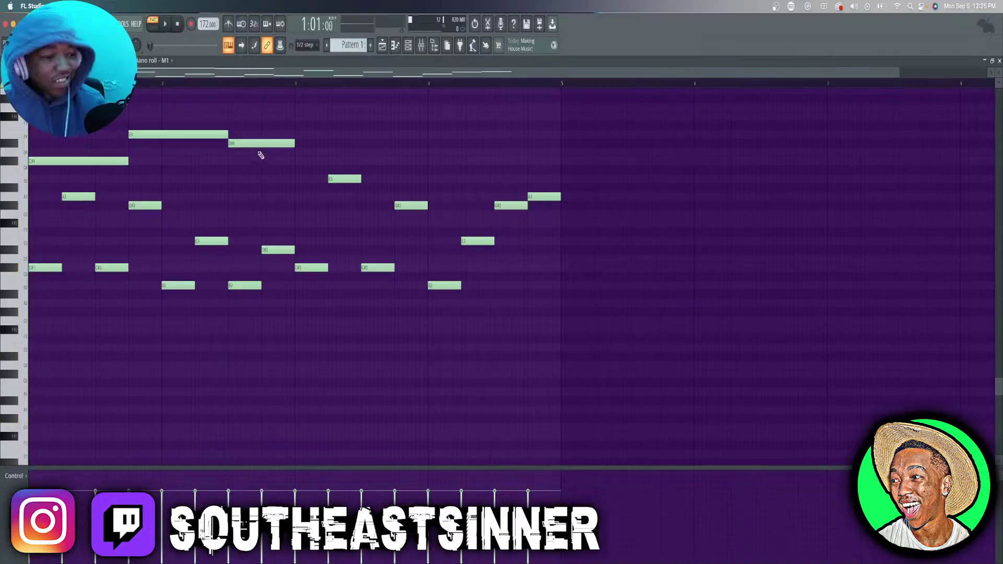
- Duplicate the C#, E and D# counter-line from bars 1 and 2 into bars 3 and 4 and play it back
key("space")
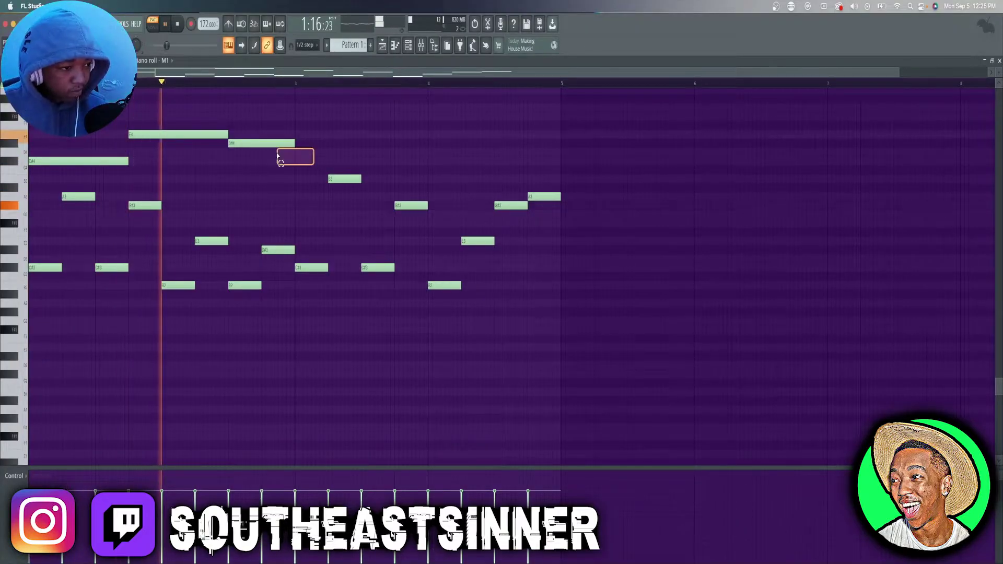
left_click_drag(277, 155, 120, 131)
key("ctrl+b")
key("space")
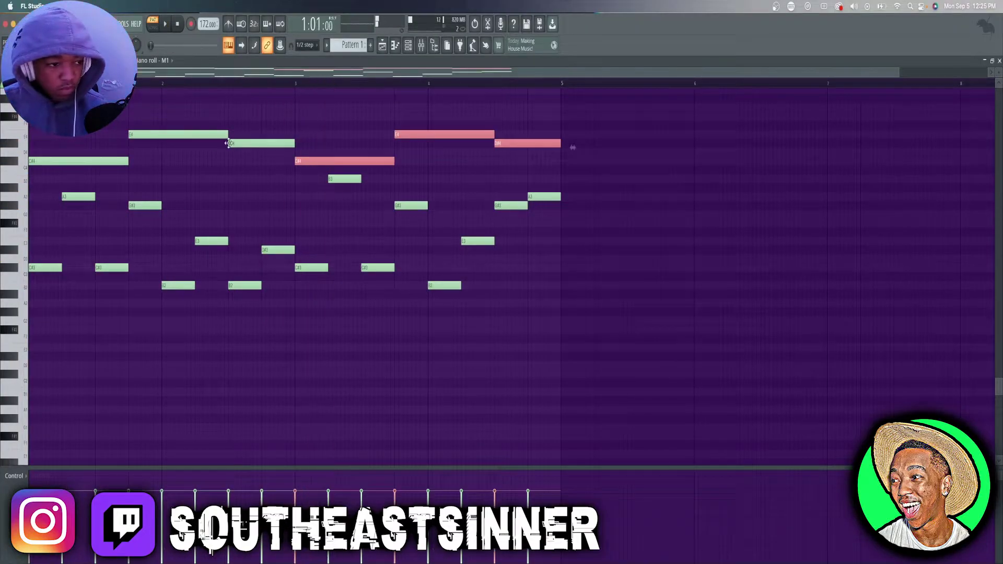
key("space")
scroll(218, 145, "up", 4)
left_click(312, 194)
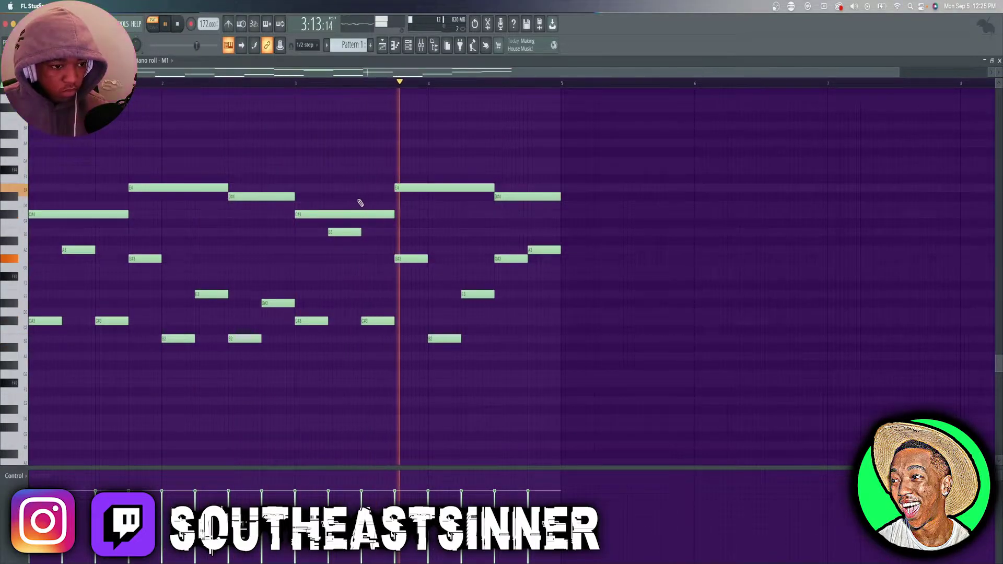
key("space")
key("space")
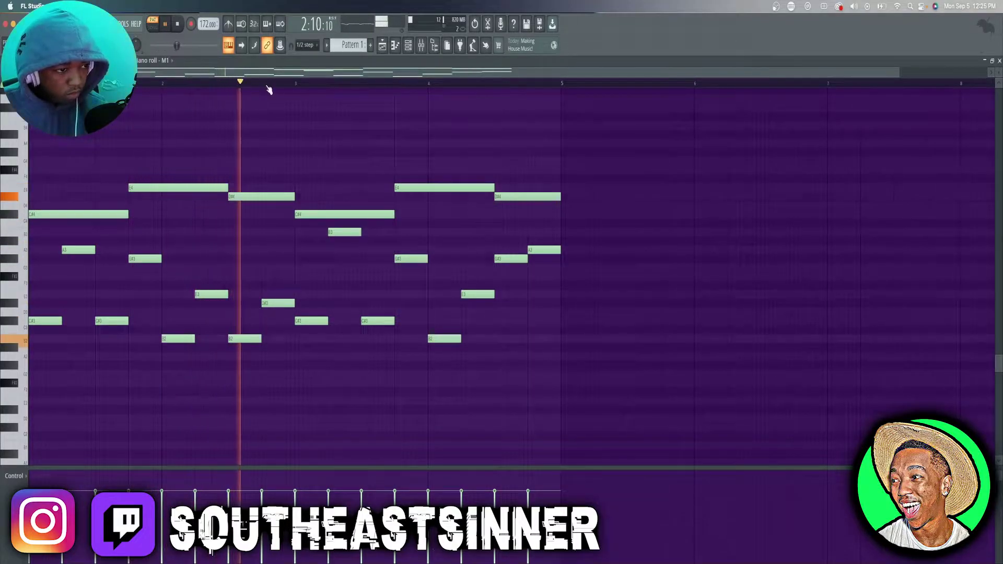
- Replace the counter-line's final D# in bar 4 with a two-beat F# and preview the change
scroll(269, 87, "down", 2)
scroll(281, 78, "down", 1)
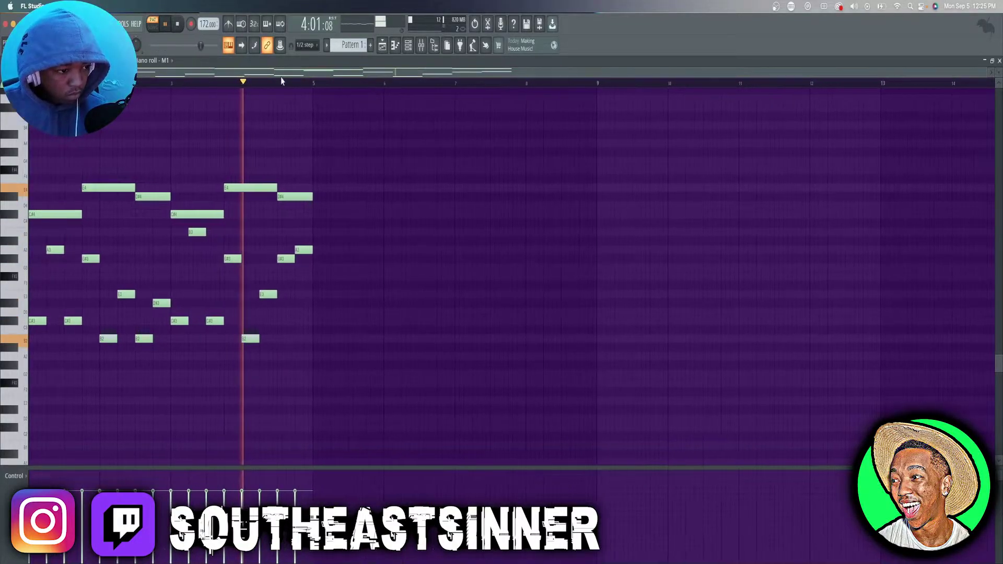
key("space")
left_click(279, 170)
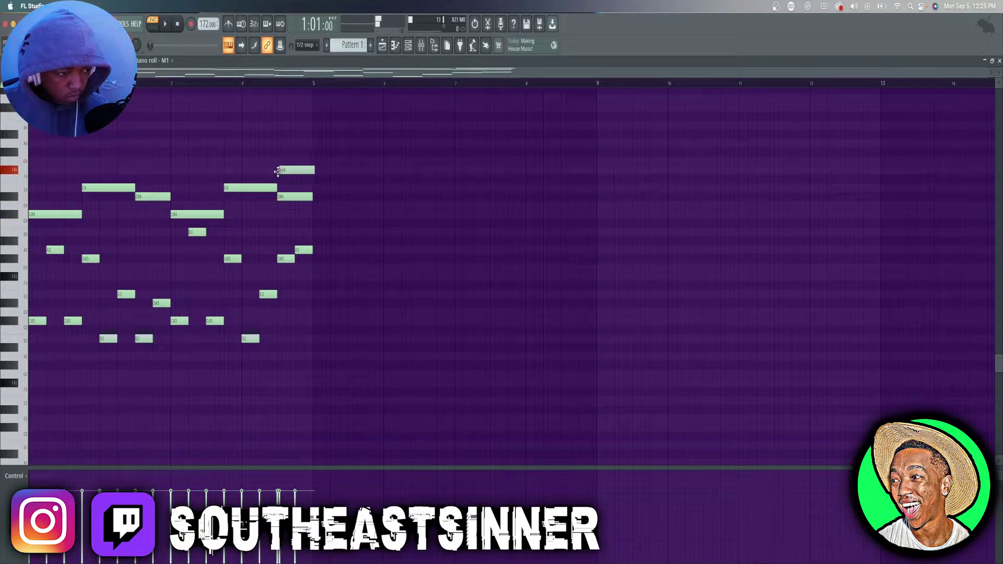
right_click(287, 196)
key("space")
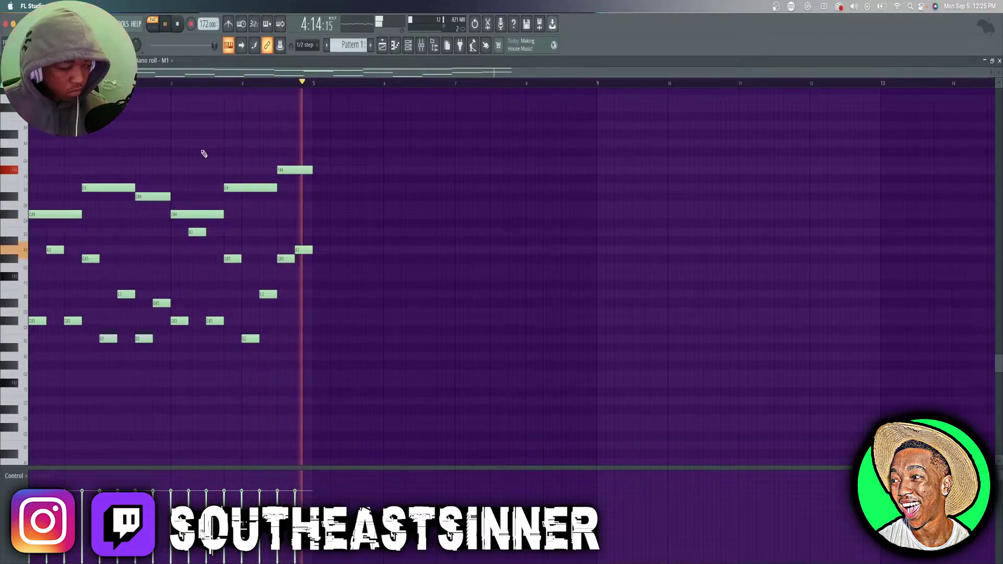
key("space")
- Add a third line above bars 1 and 2 with two-beat notes G#, B, A and G#, and play it back
scroll(242, 201, "down", 1)
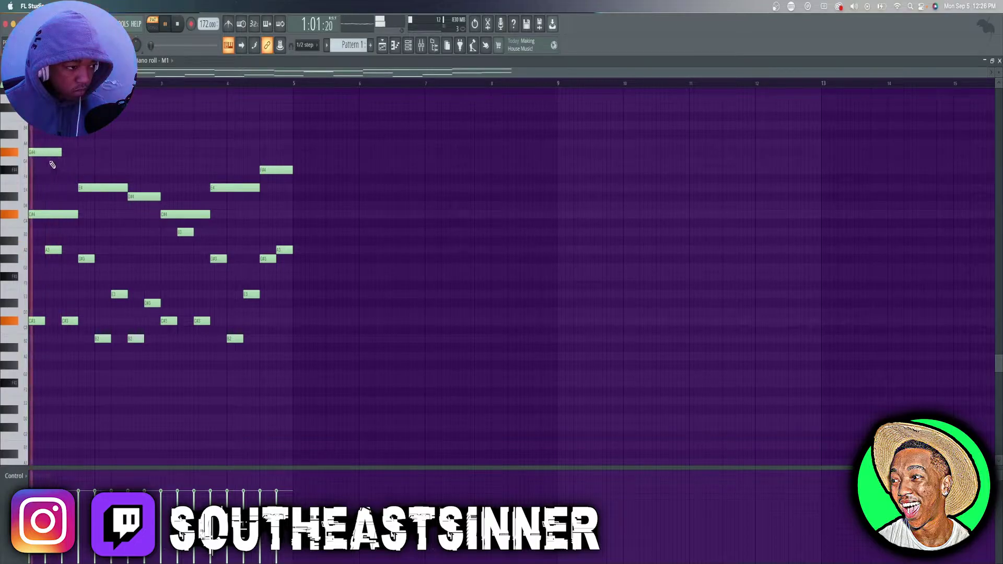
left_click(44, 152)
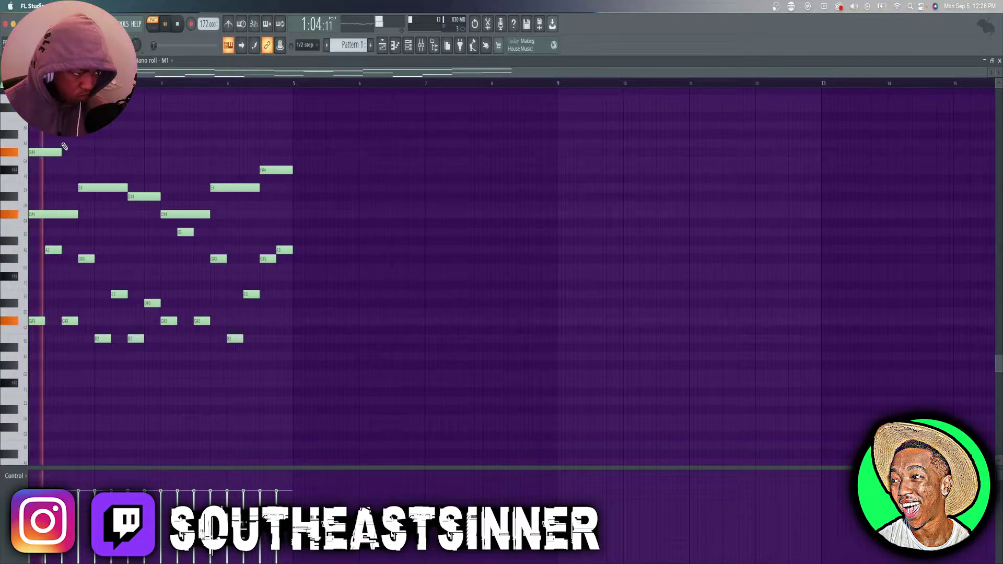
left_click(62, 142)
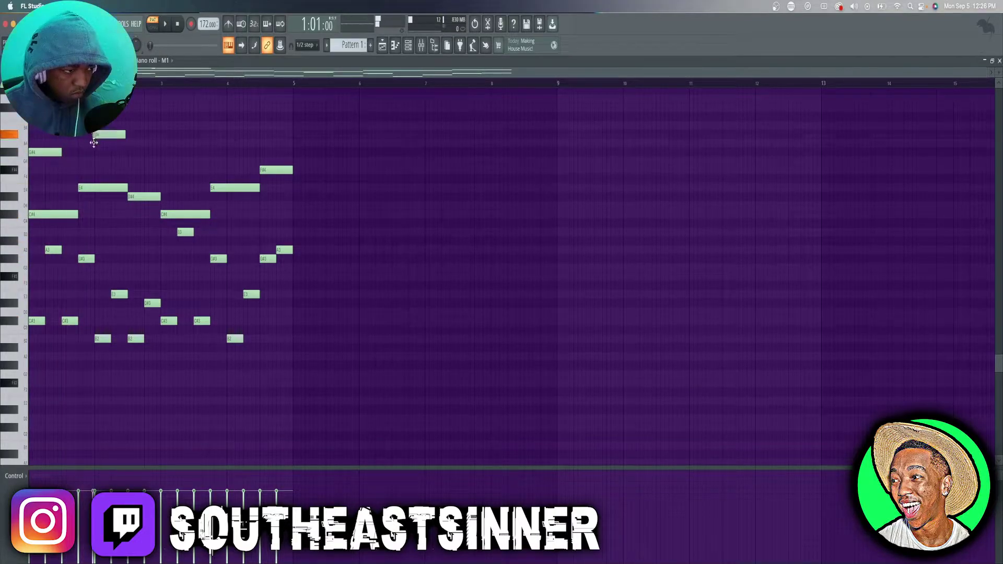
left_click(128, 152)
key("space")
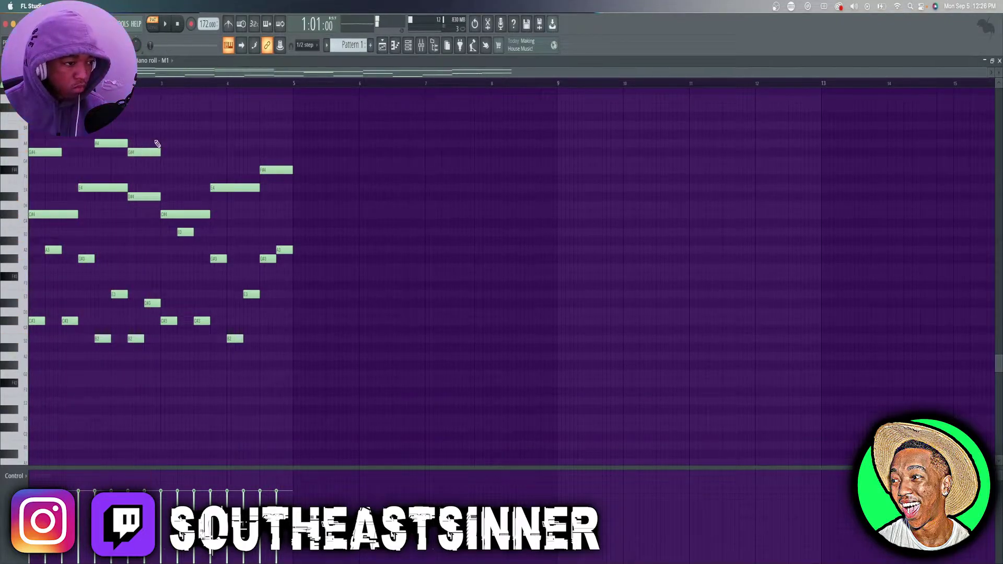
- Duplicate the third line into bars 3 and 4, changing the copy's B to C# and its last G# to B
left_click_drag(163, 154, 58, 104)
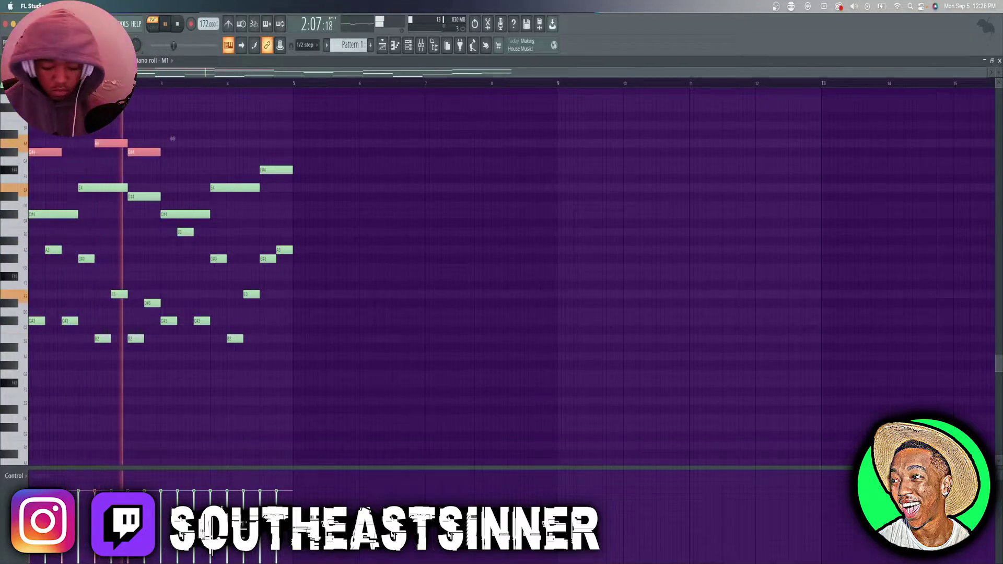
key("ctrl+b")
left_click(268, 134)
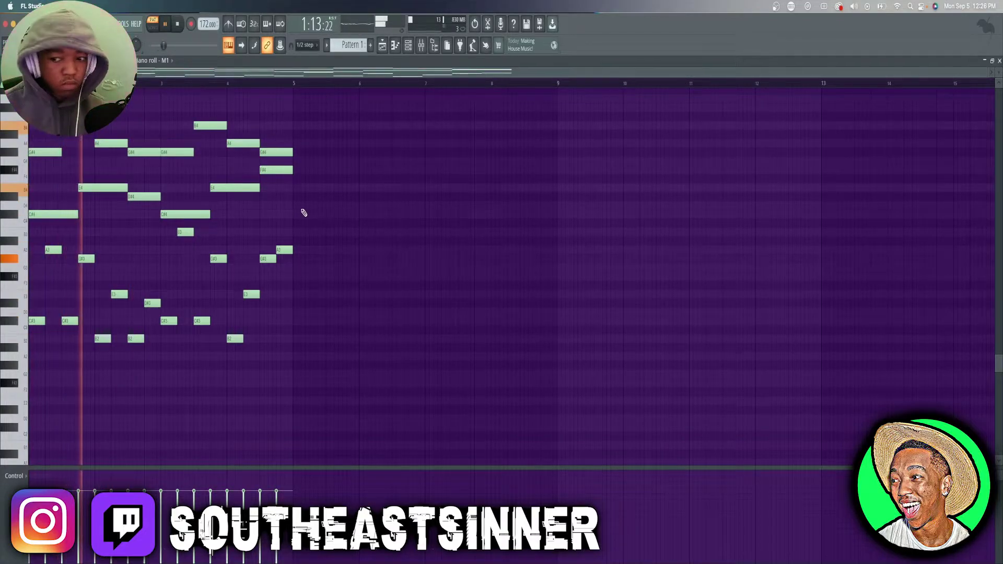
scroll(262, 209, "up", 3)
scroll(262, 209, "down", 2)
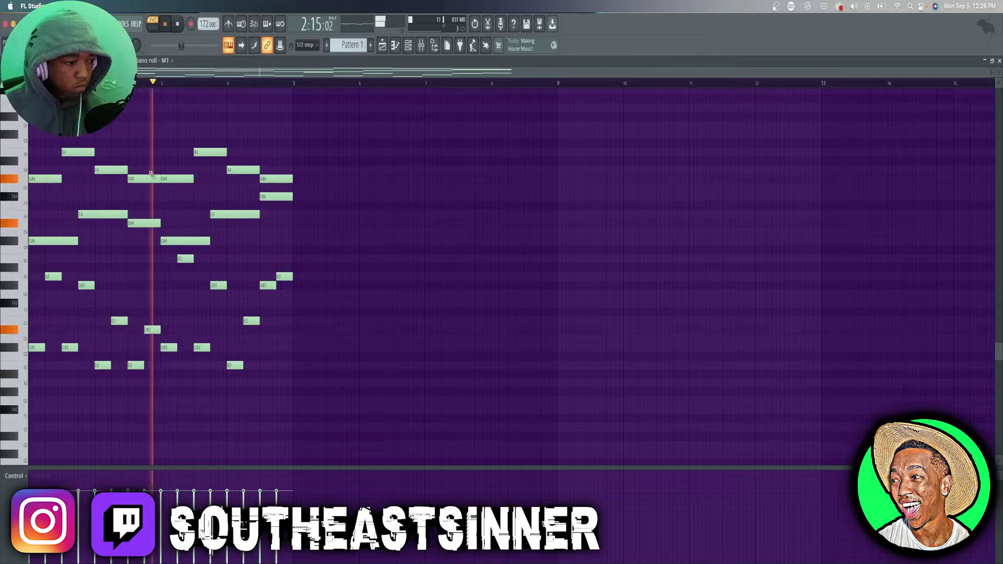
right_click(201, 151)
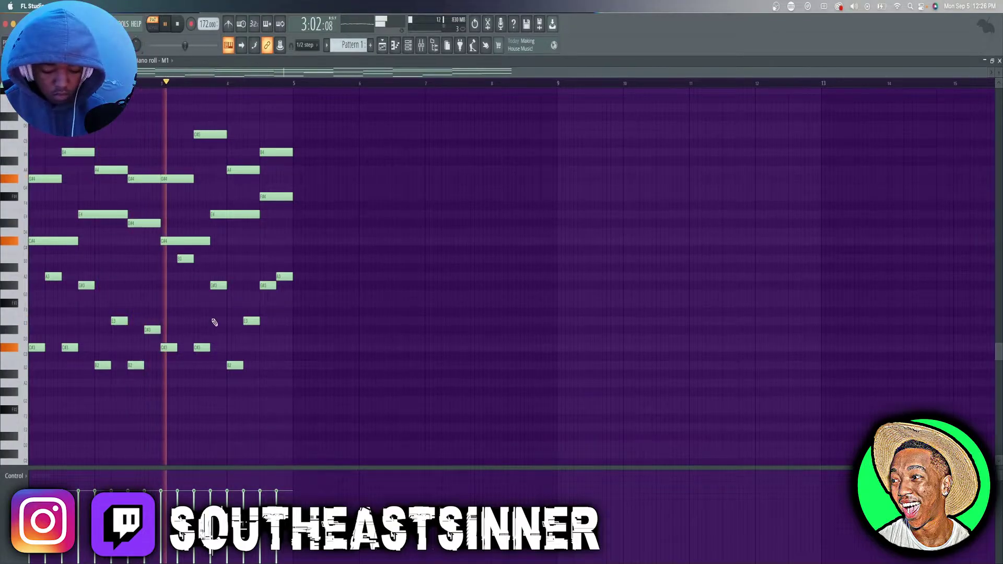
- Lengthen the lowest melody's notes to two beats each, trimming the last A to finish at the end of bar 4
left_click_drag(323, 420, 22, 272)
left_click_drag(61, 275, 77, 274)
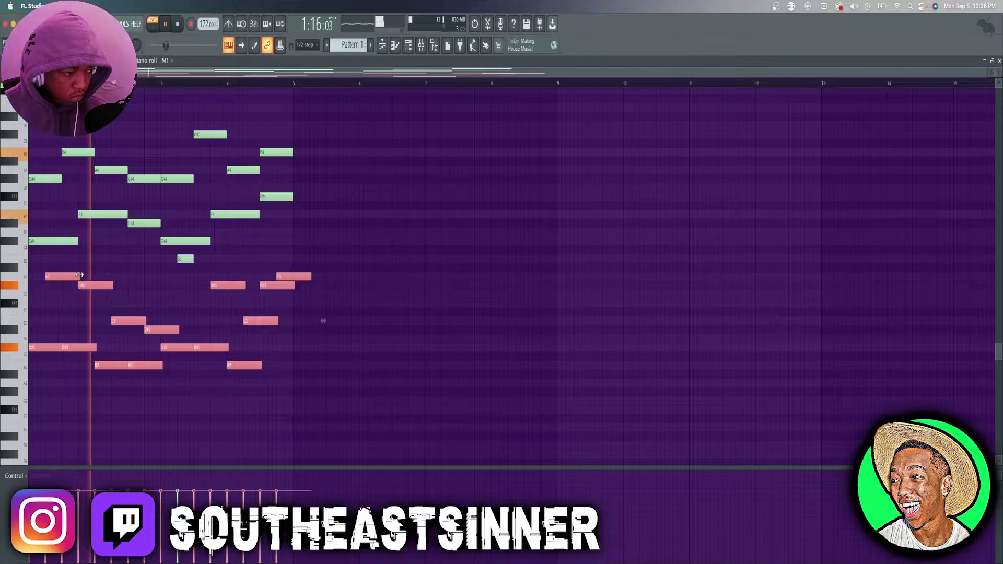
left_click(108, 267)
left_click_drag(309, 277, 289, 278)
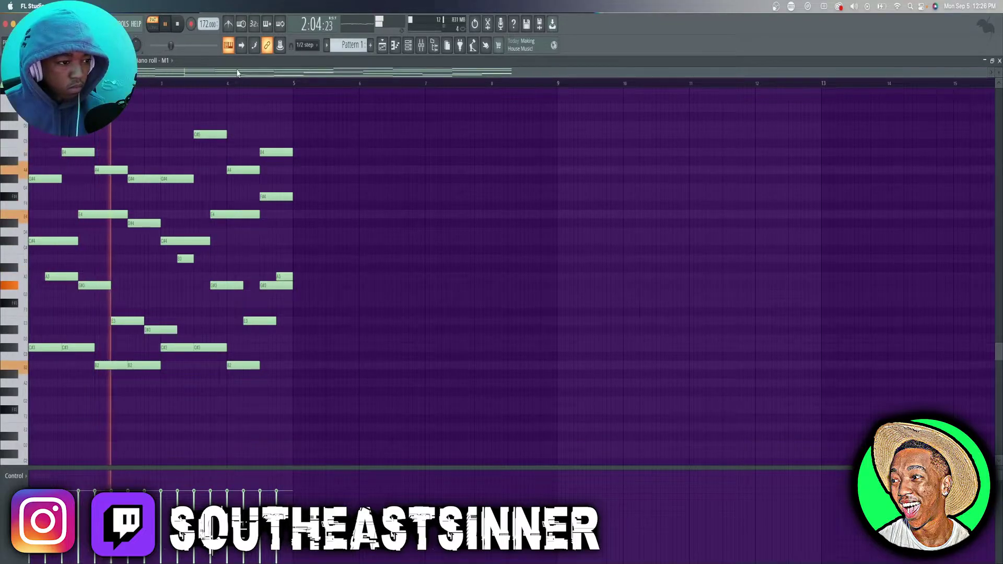
key("space")
- Add half-beat notes B, G#, A, G#, F# and E high above bars 1 and 2, and play them back
scroll(140, 246, "up", 1)
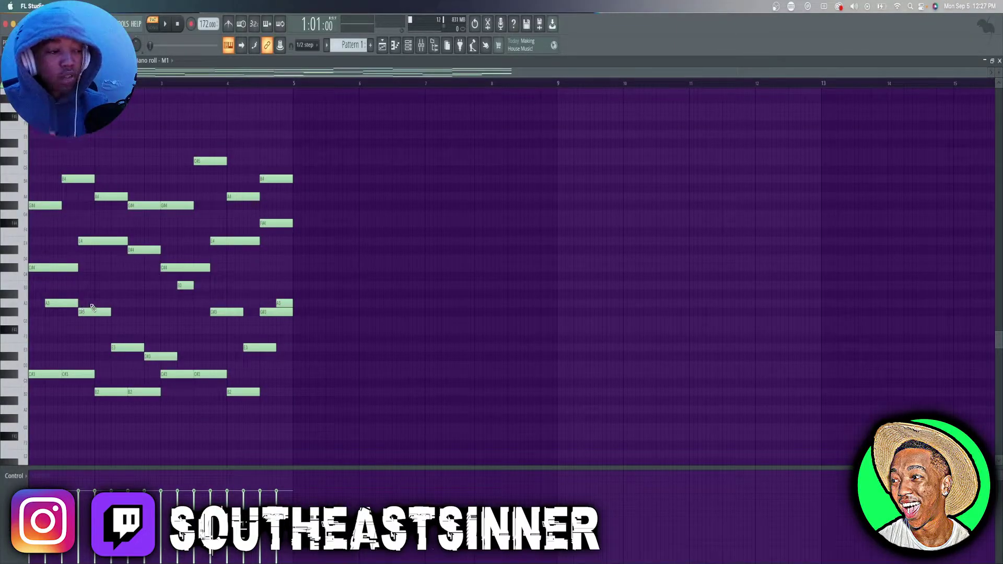
scroll(91, 306, "up", 2)
scroll(102, 321, "up", 2)
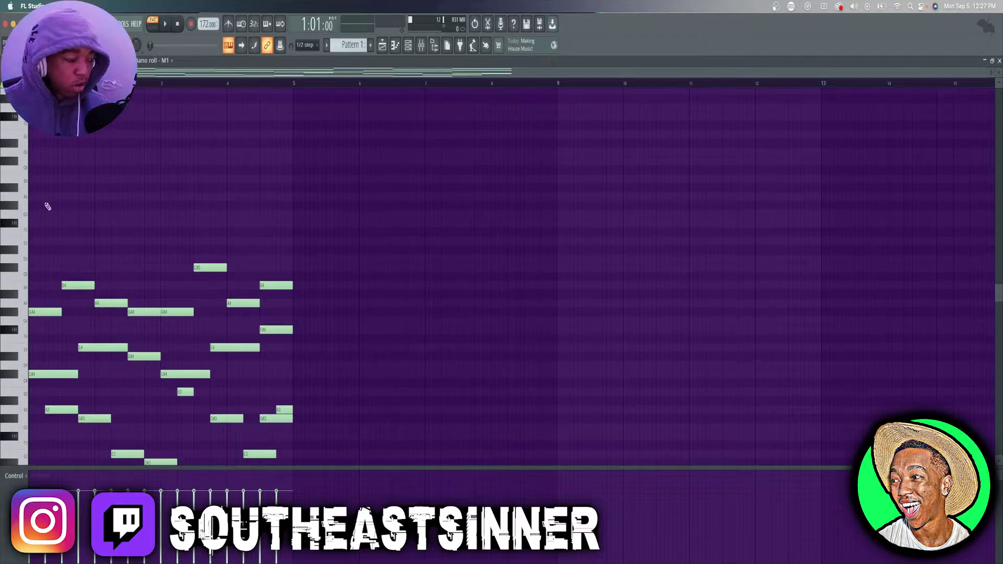
scroll(55, 198, "up", 1)
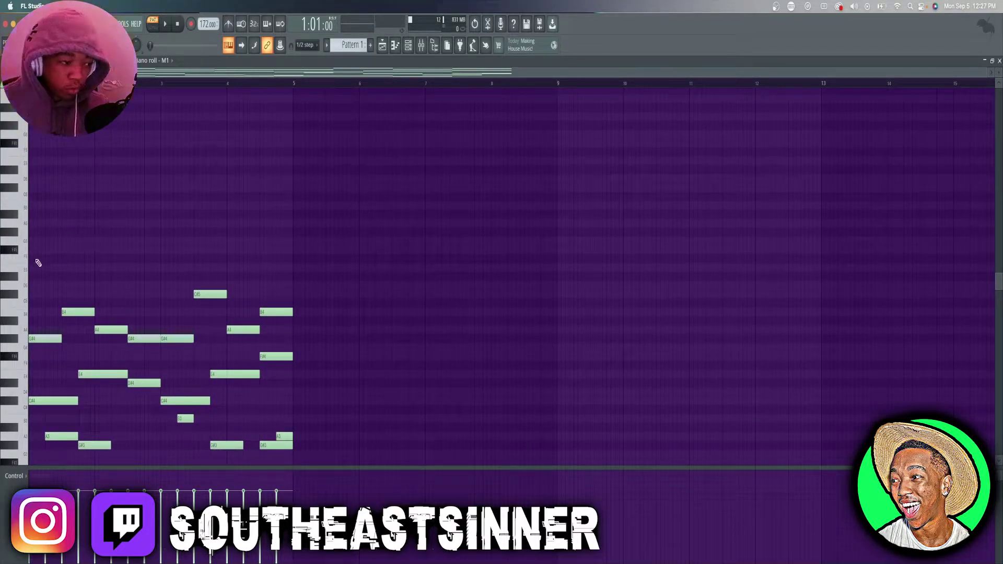
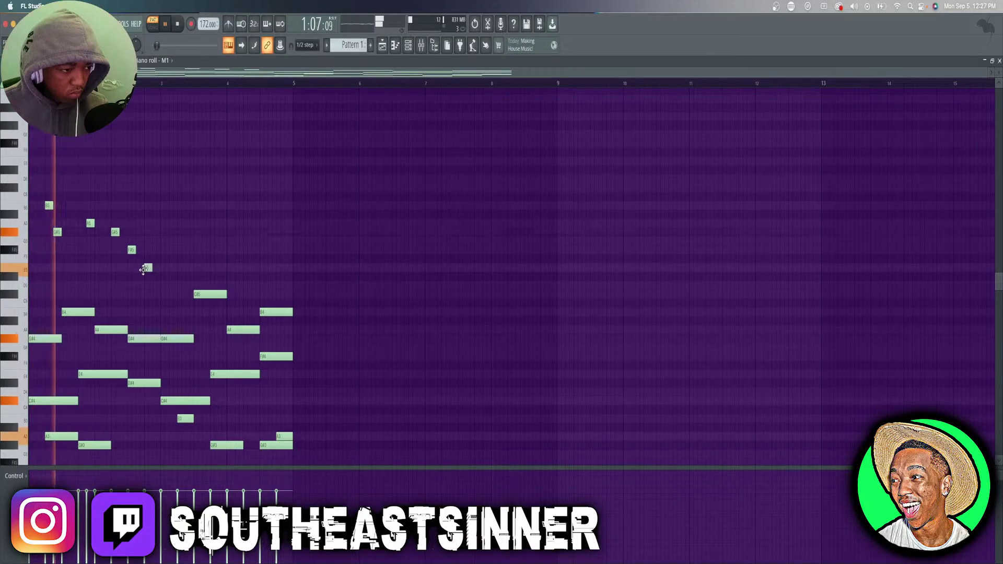
key("space")
key("space")
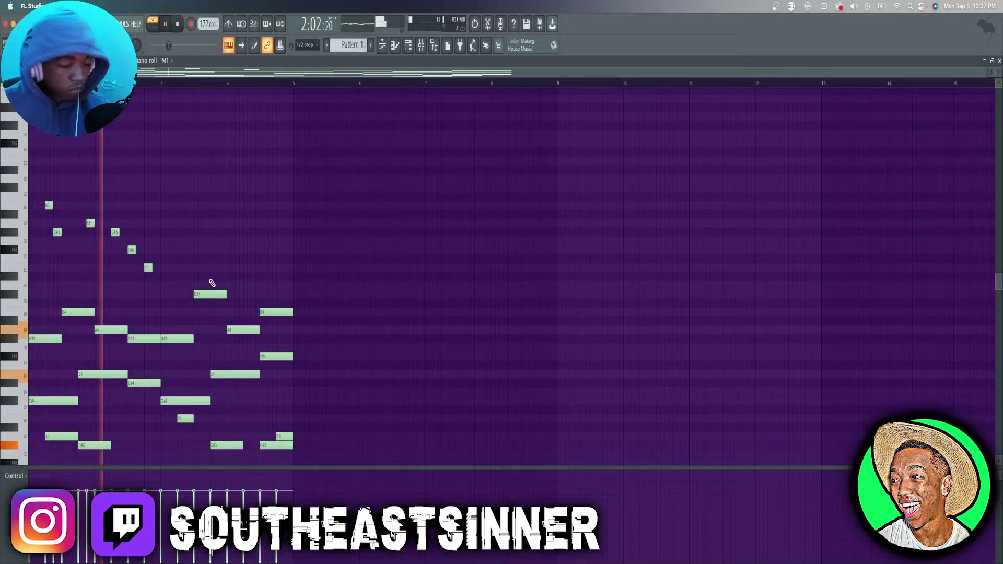
- Duplicate the short high notes into bars 3 and 4, starting on beat 2 of bar 3, and raise the copy's first B to C#
left_click_drag(171, 282, 35, 175)
key("ctrl+b")
left_click_drag(161, 217, 183, 214)
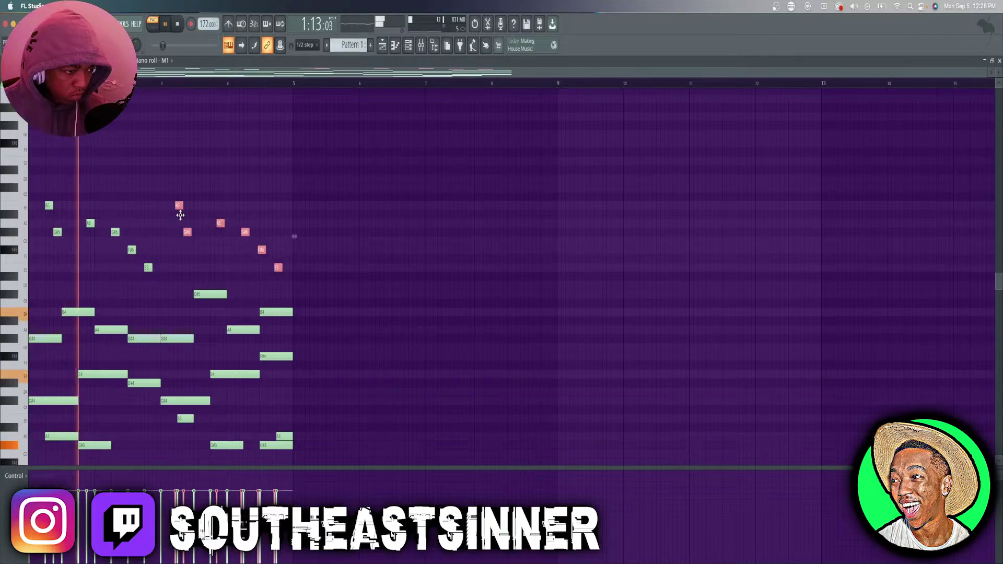
key("ctrl+d")
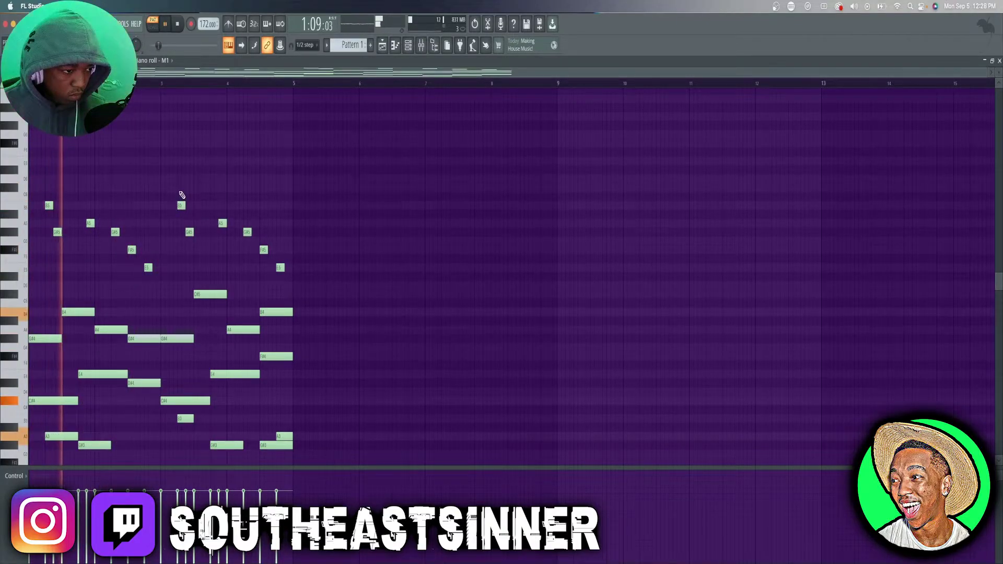
left_click_drag(182, 196, 182, 188)
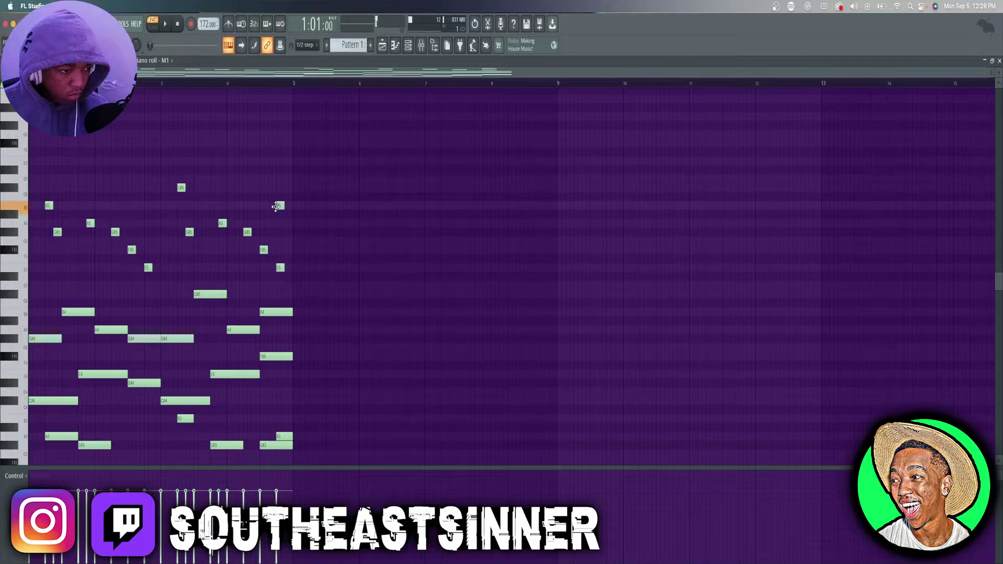
- Try different pitches for the high line's last two notes in bar 4, settling on C# and G#
right_click(280, 267)
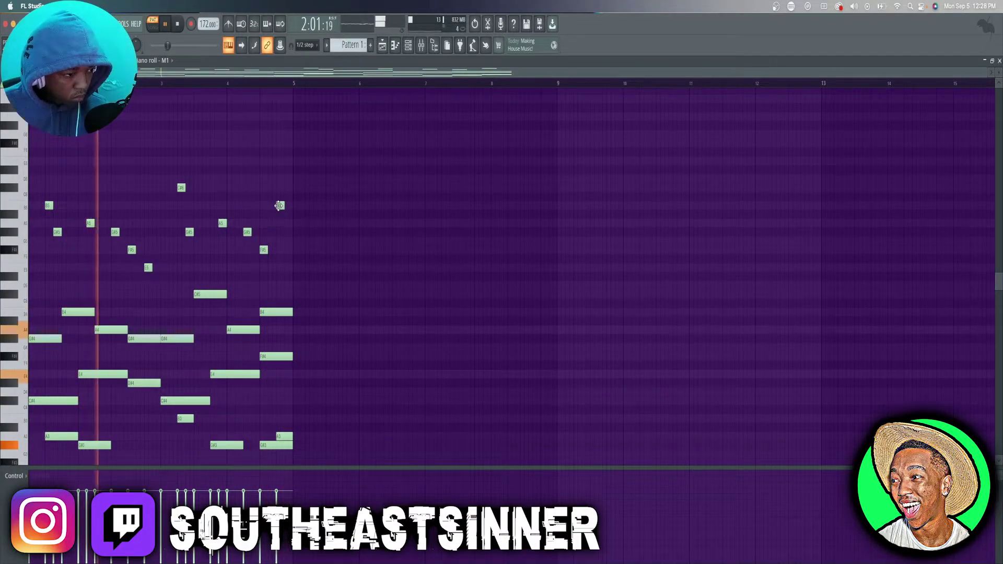
left_click_drag(278, 206, 279, 223)
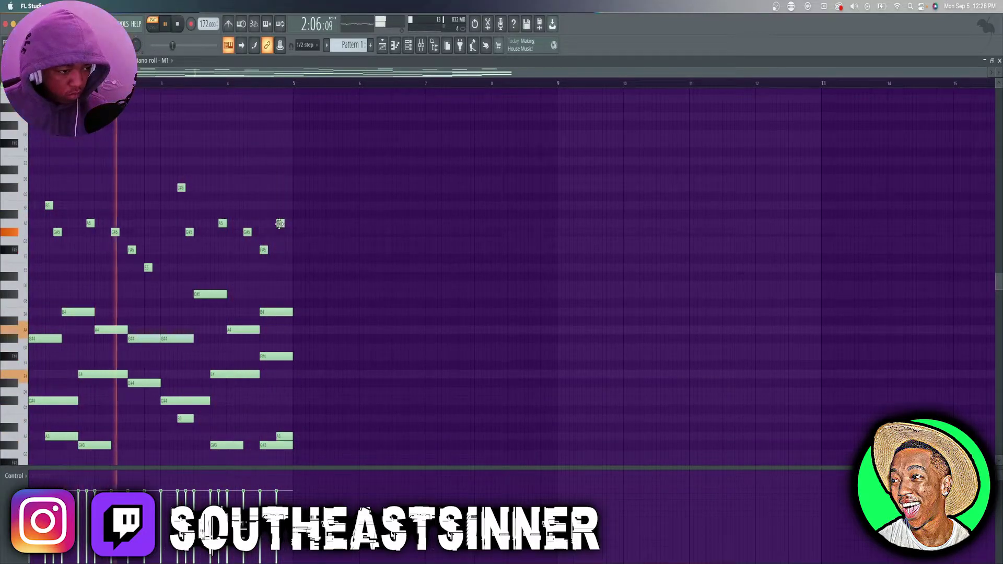
left_click_drag(279, 224, 278, 200)
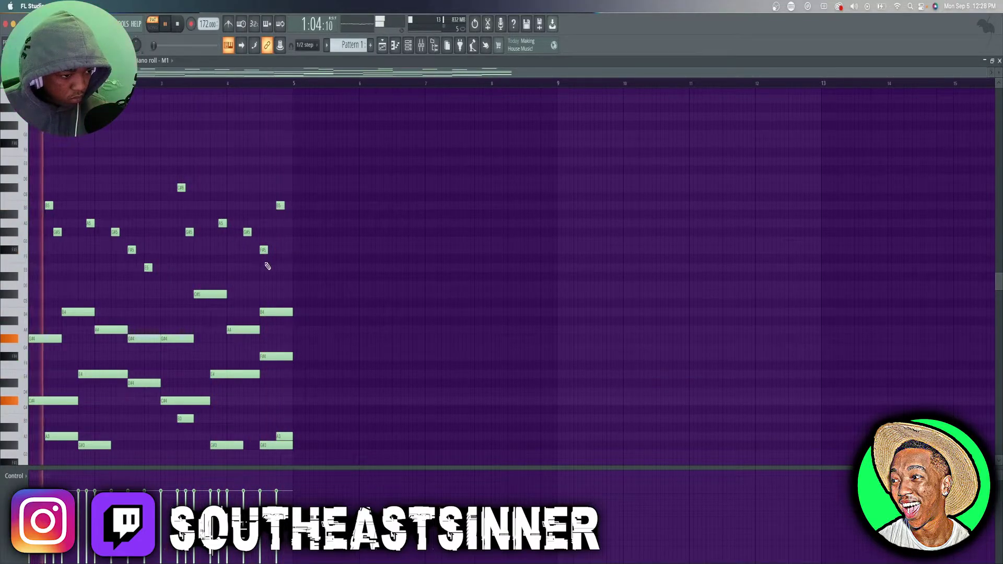
left_click_drag(263, 249, 262, 218)
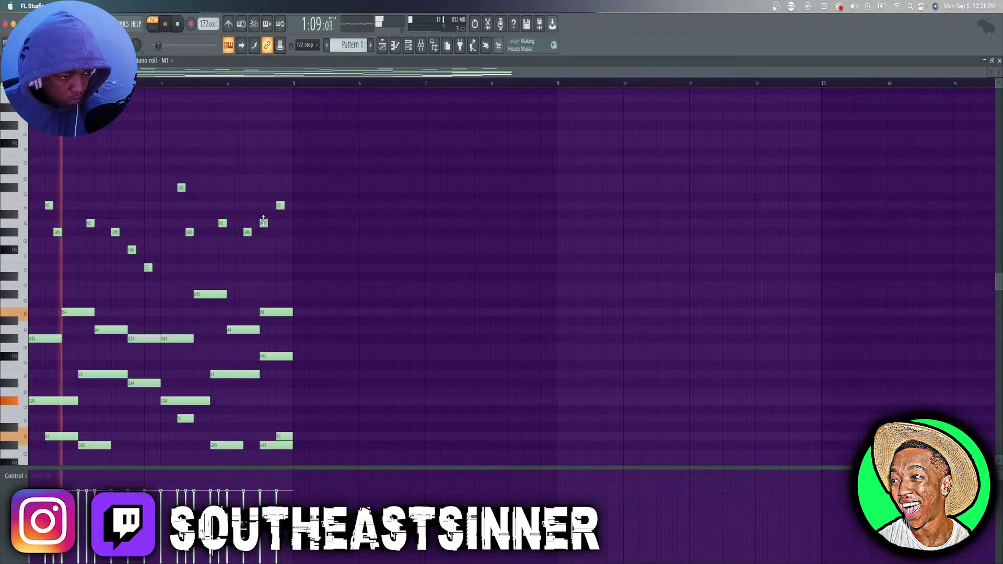
left_click_drag(262, 224, 278, 187)
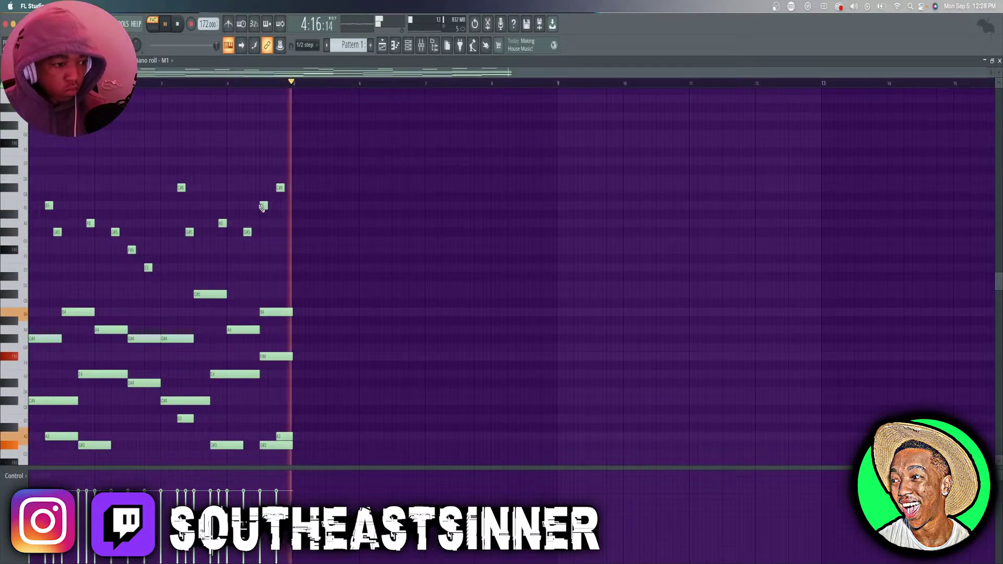
key("space")
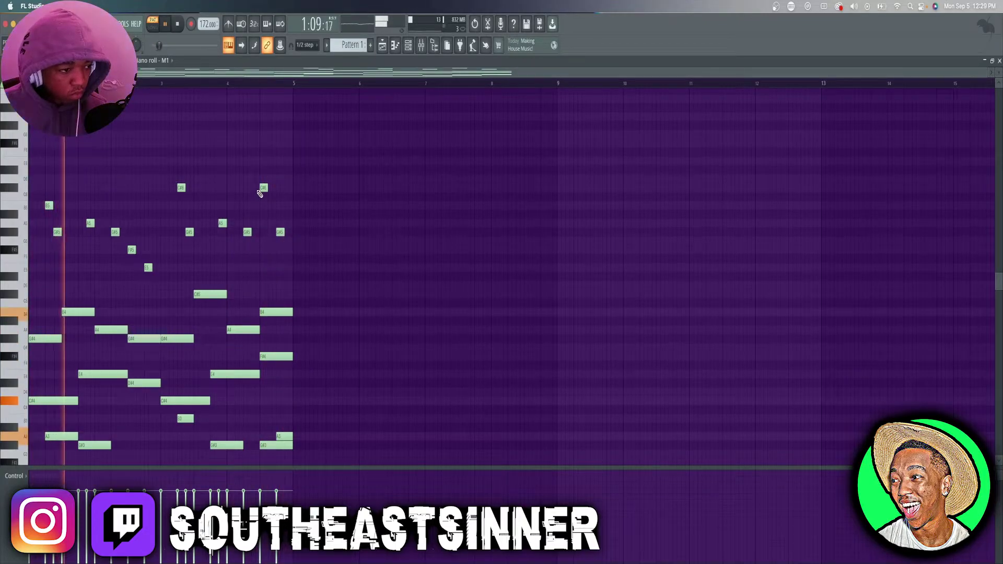
- Duplicate the whole four-bar pattern into bars 5 to 8 and play it back
scroll(268, 72, "down", 2)
scroll(268, 72, "up", 4)
scroll(362, 199, "down", 3)
key("space")
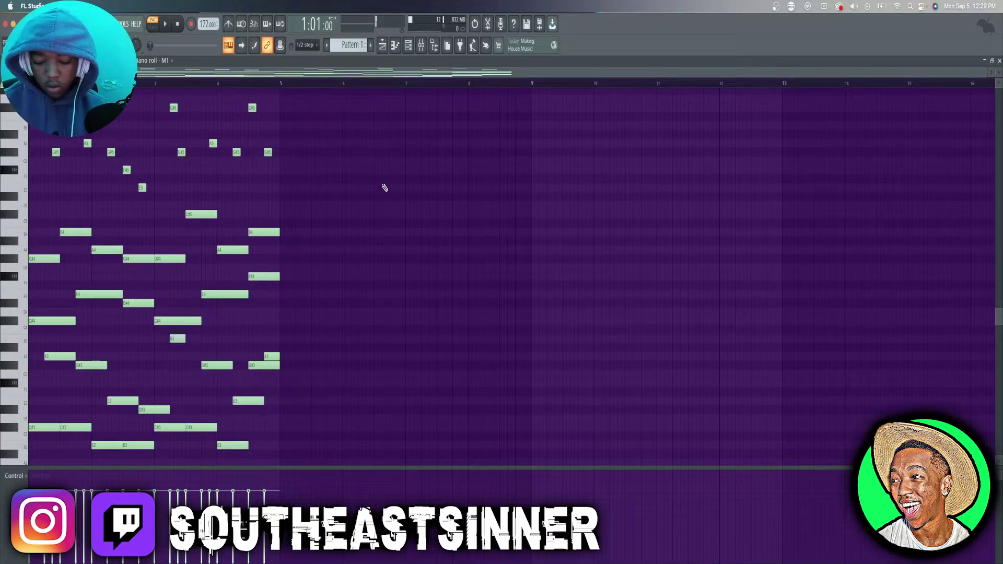
key("ctrl+b")
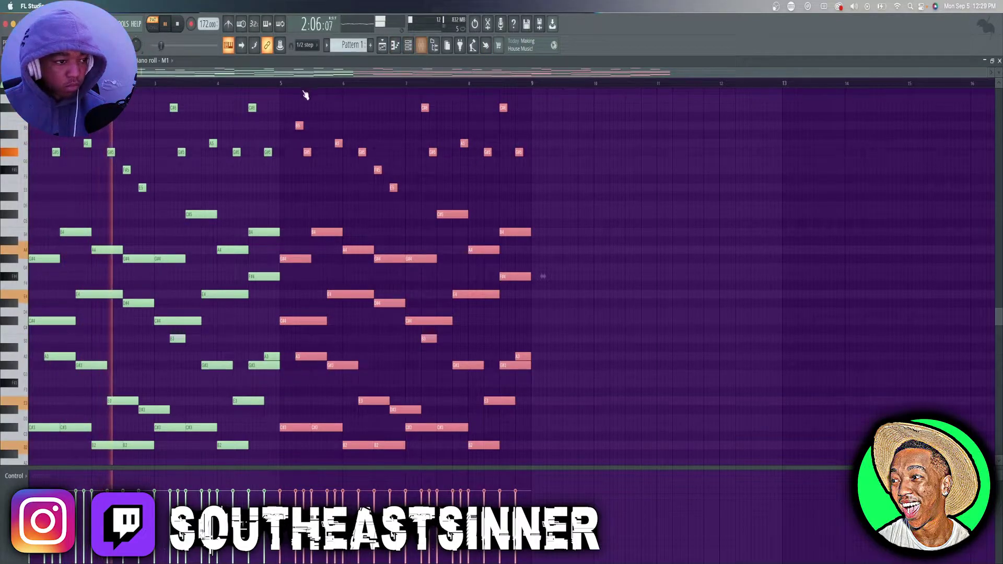
scroll(431, 107, "down", 3)
scroll(431, 107, "up", 4)
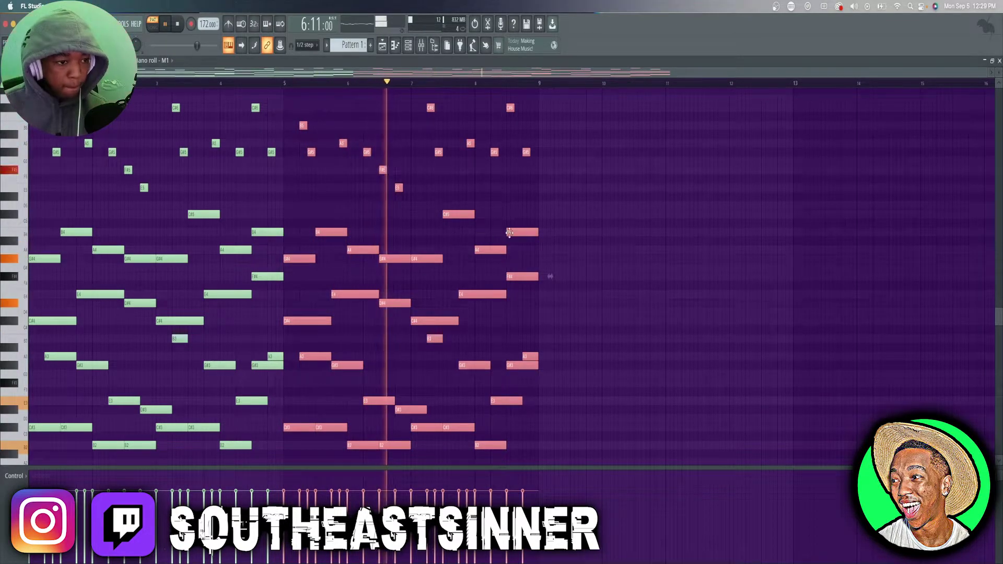
scroll(521, 220, "up", 2)
scroll(521, 219, "down", 4)
scroll(521, 218, "up", 5)
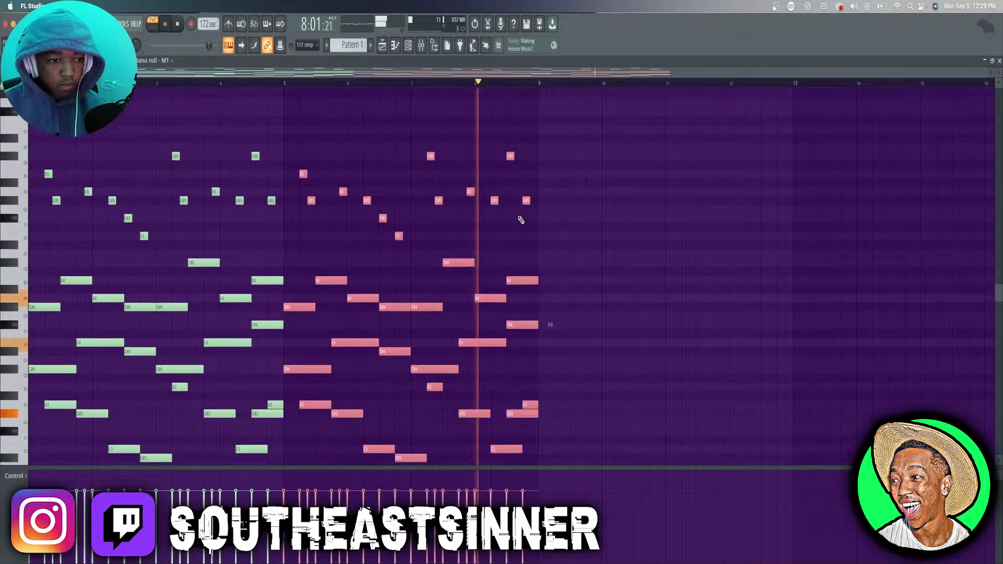
- Raise the entire eight-bar M1 melody by four semitones and play it back
key("space")
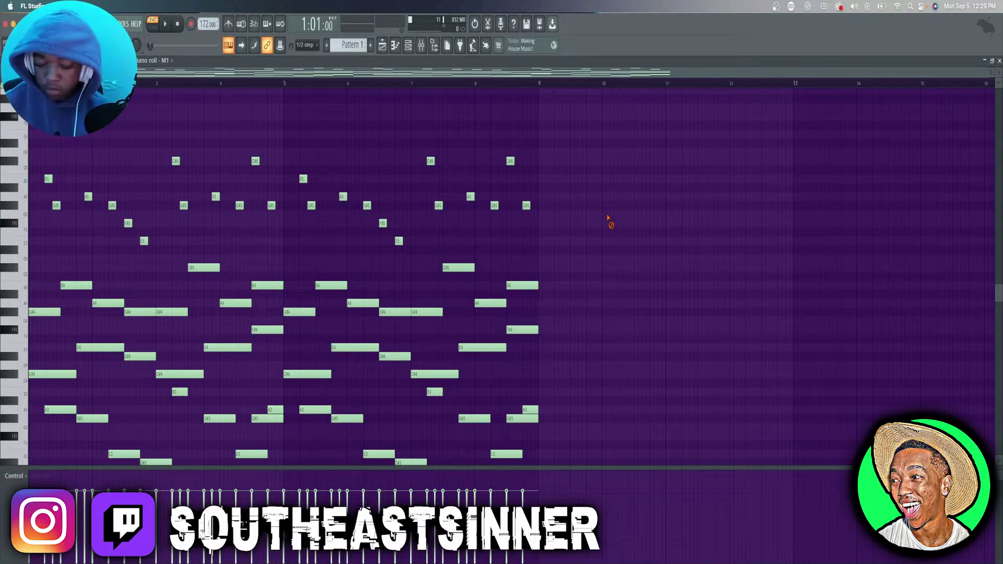
key("Up")
key("Up")
key("Up")
key("Up")
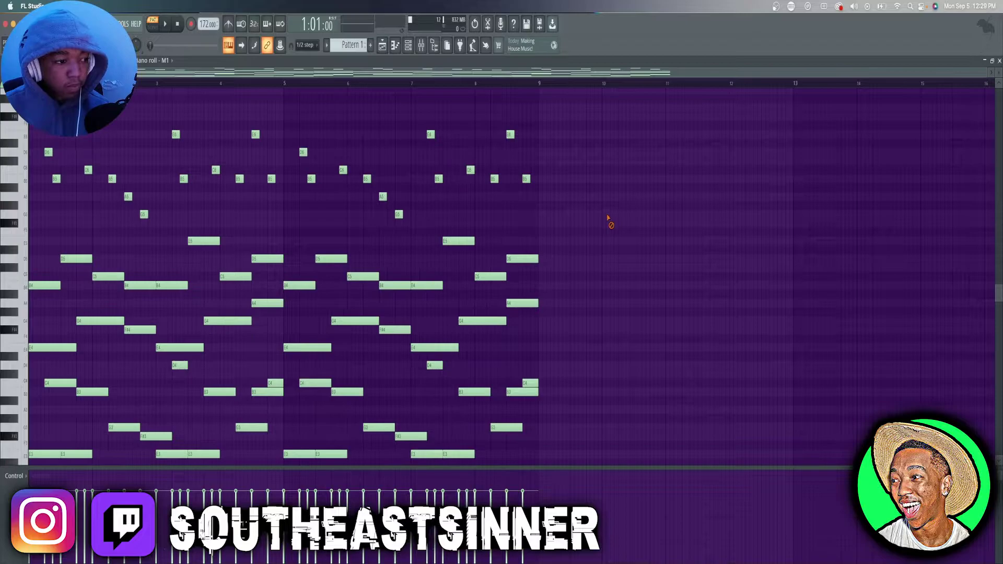
key("space")
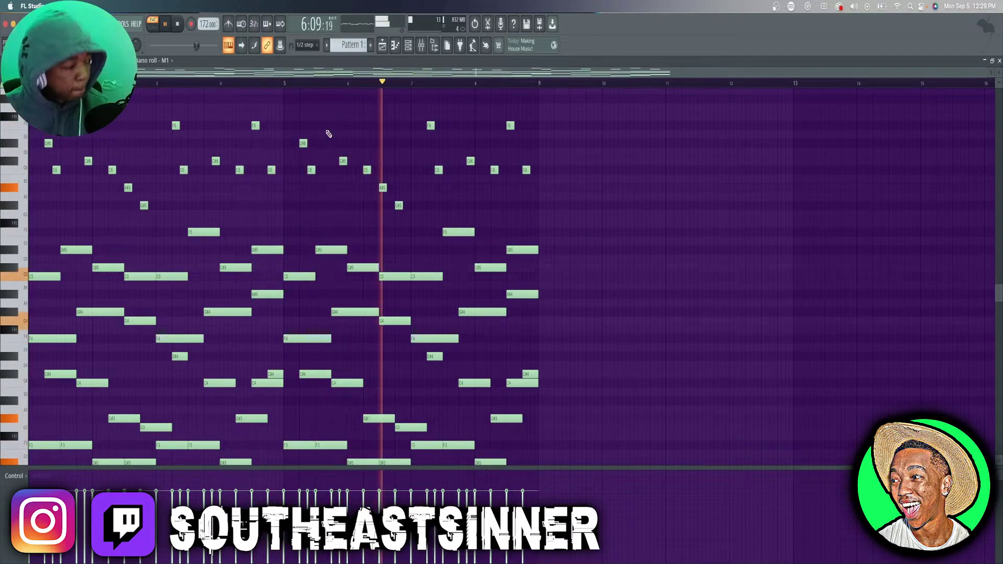
- Copy the full M1 melody into the ElectraX channel's piano roll and play both channels together
left_click(409, 46)
key("space")
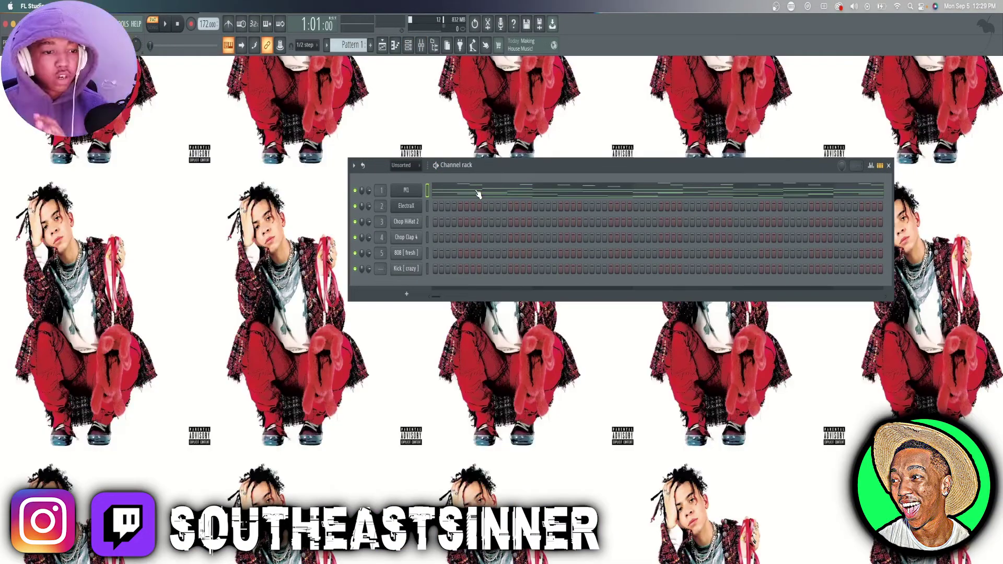
left_click(477, 193)
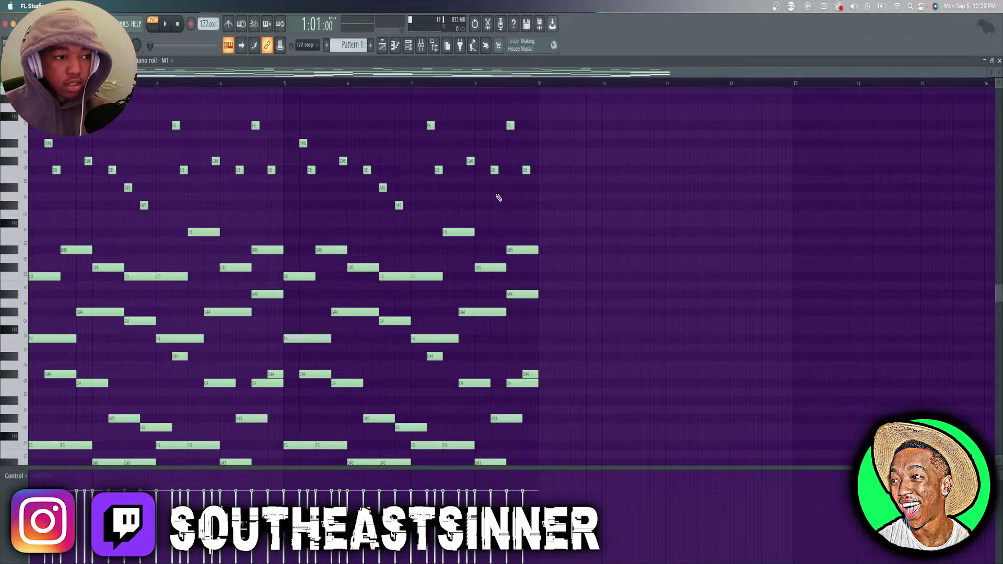
left_click(409, 45)
right_click(414, 207)
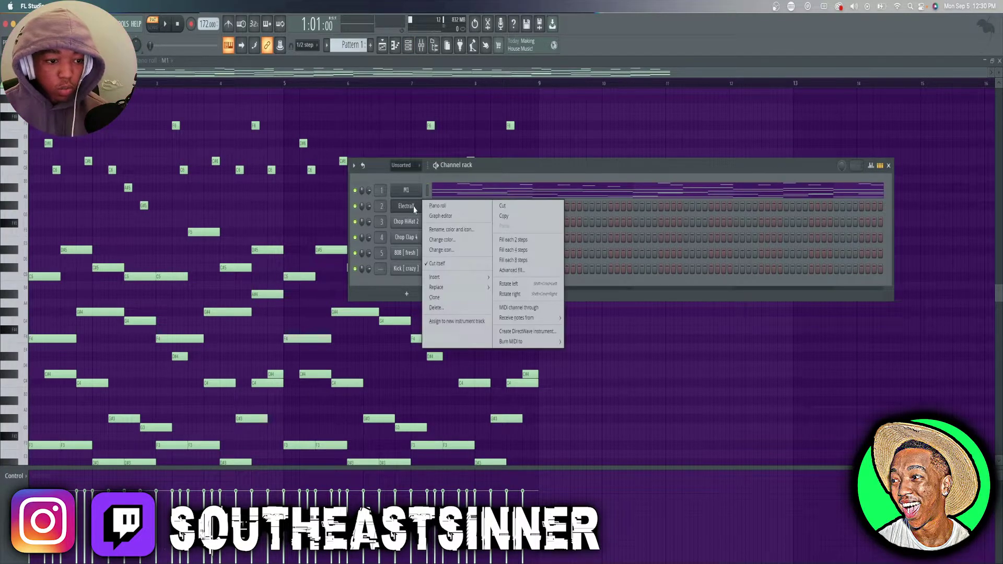
left_click(452, 207)
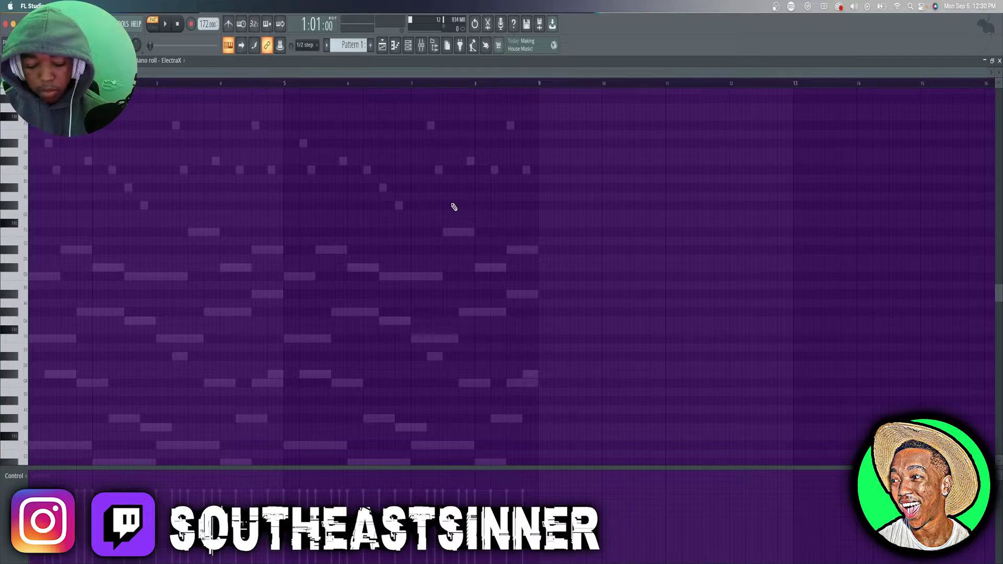
left_click(421, 48)
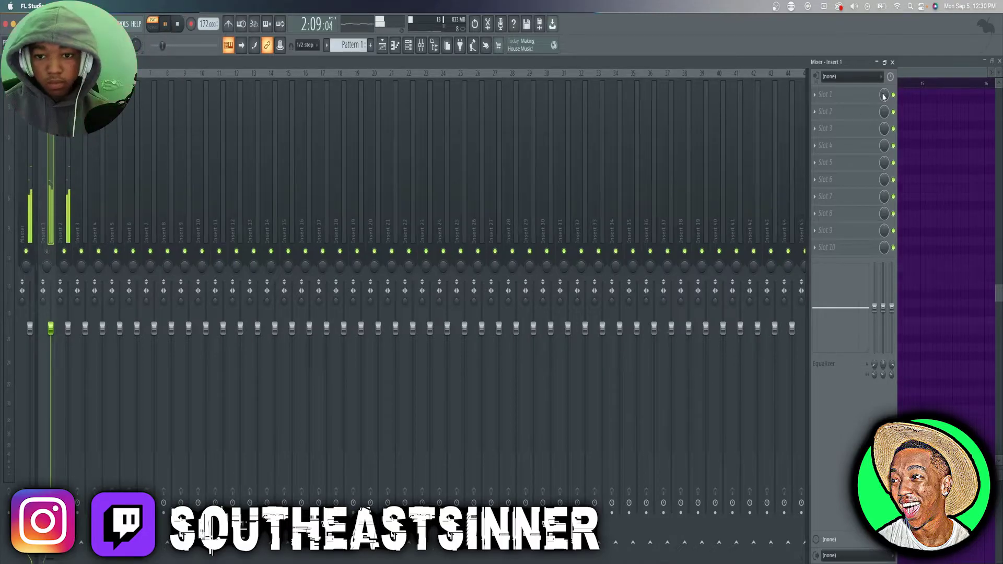
left_click(893, 62)
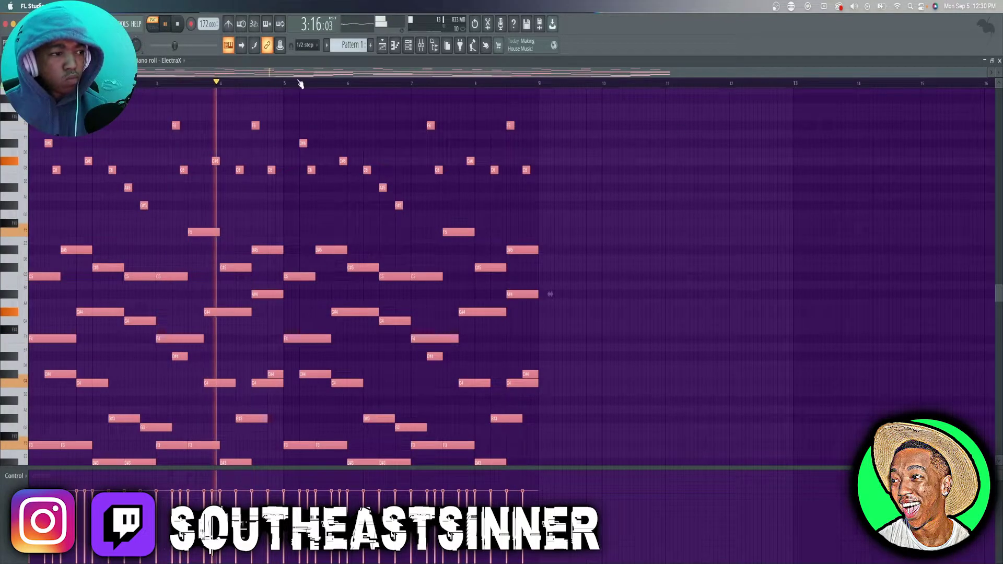
- Switch the piano roll to the M1 notes and back to ElectraX to compare the two channels
left_click(183, 60)
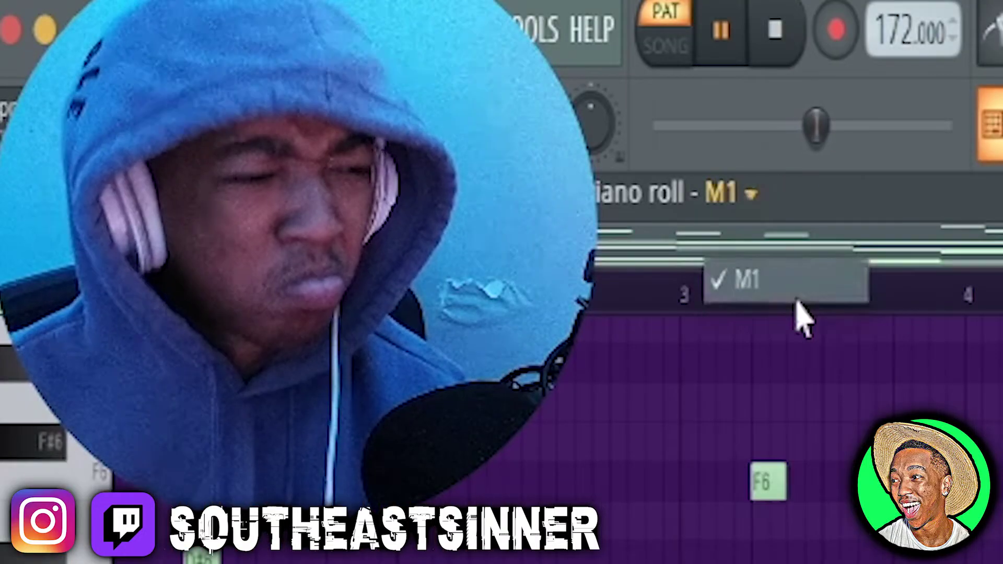
left_click(182, 86)
left_click(752, 198)
left_click(747, 279)
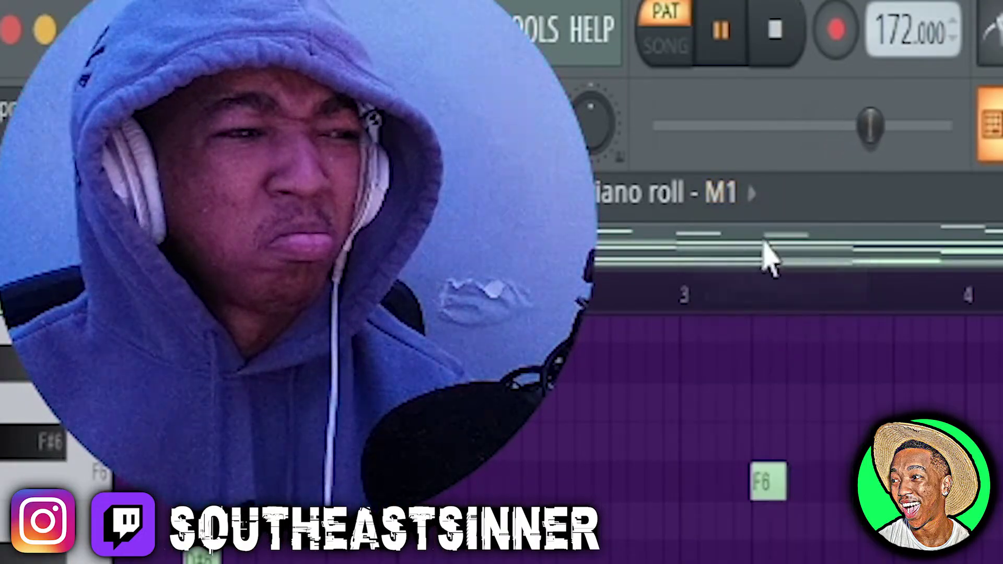
left_click(752, 196)
left_click(755, 323)
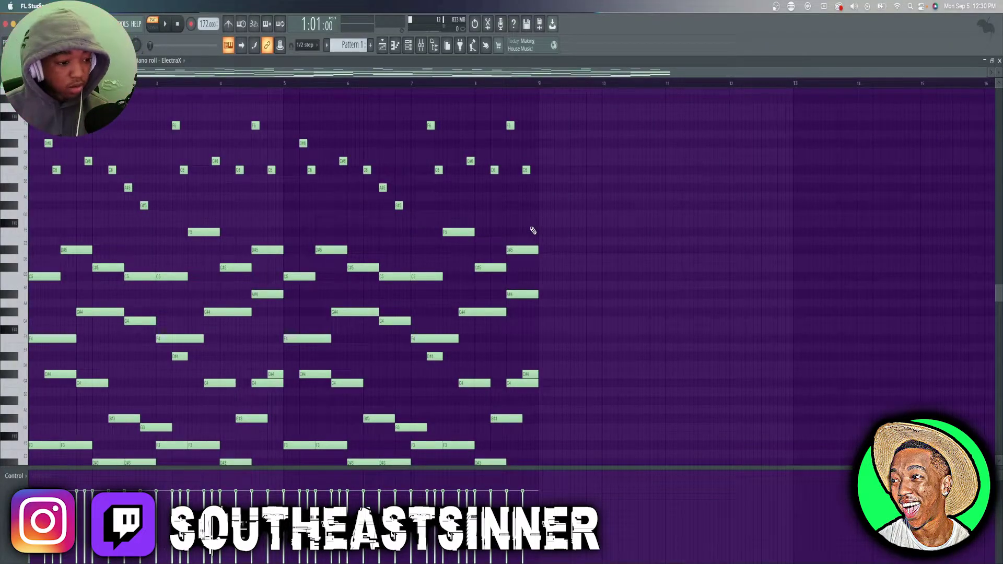
- Raise all ElectraX notes by one octave and play the pattern back
key("ctrl+Up")
key("space")
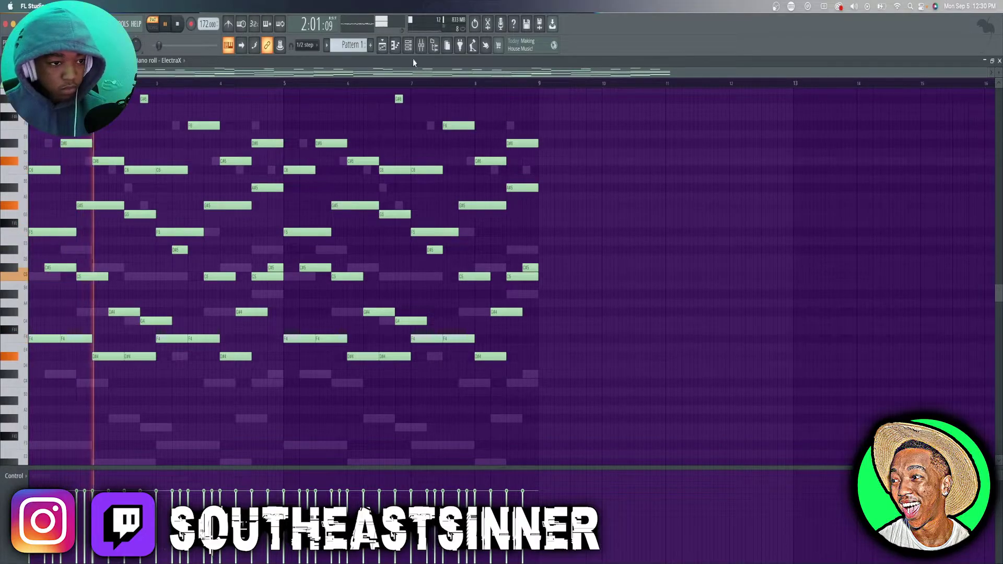
left_click(420, 46)
left_click(415, 47)
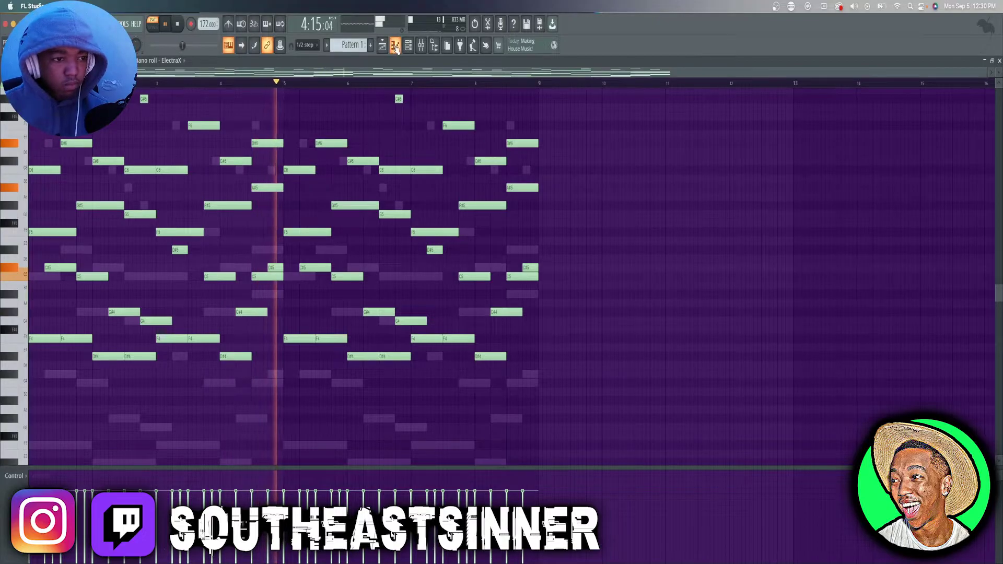
key("space")
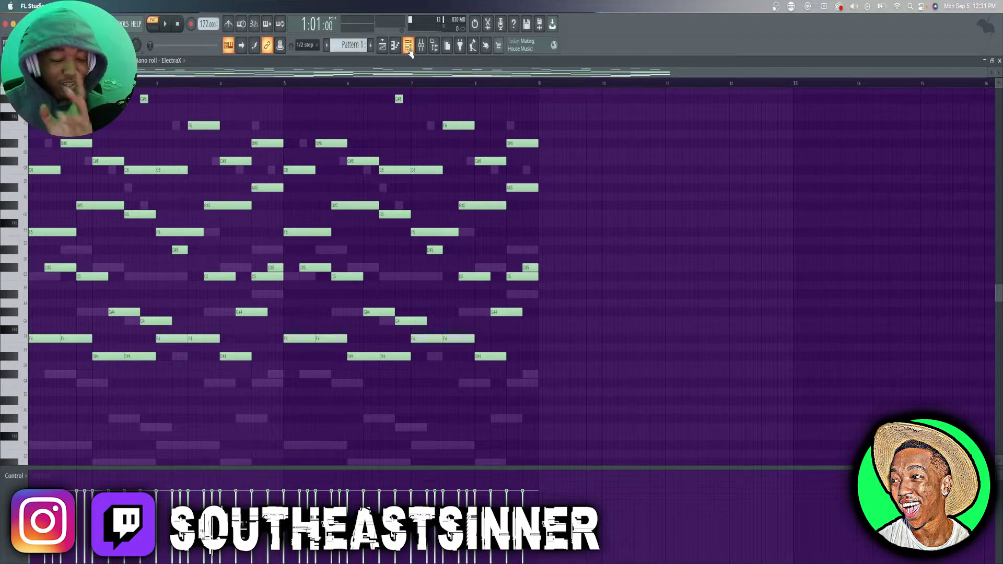
- Fill every second step of the Chop HiHat 2 channel
left_click(409, 49)
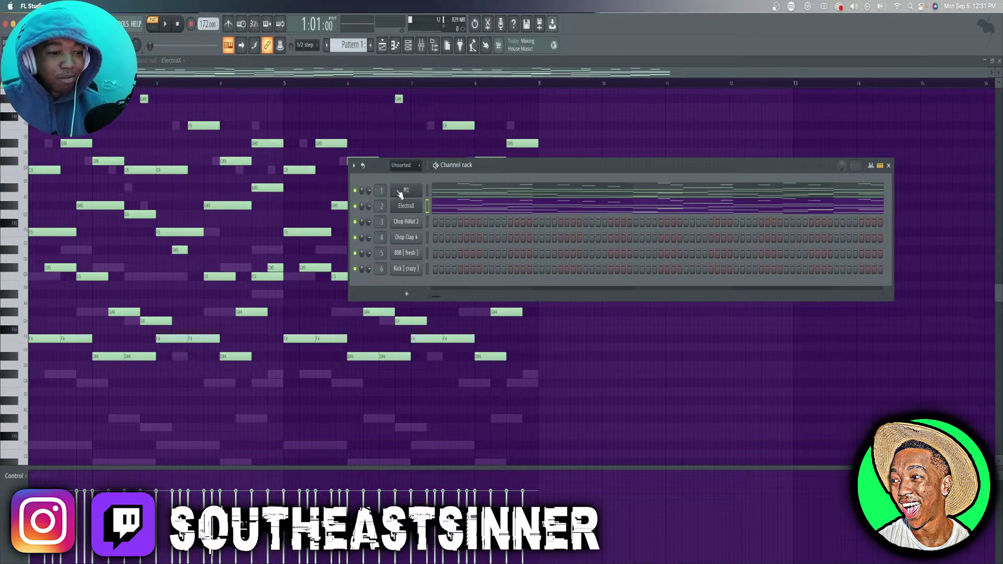
right_click(411, 227)
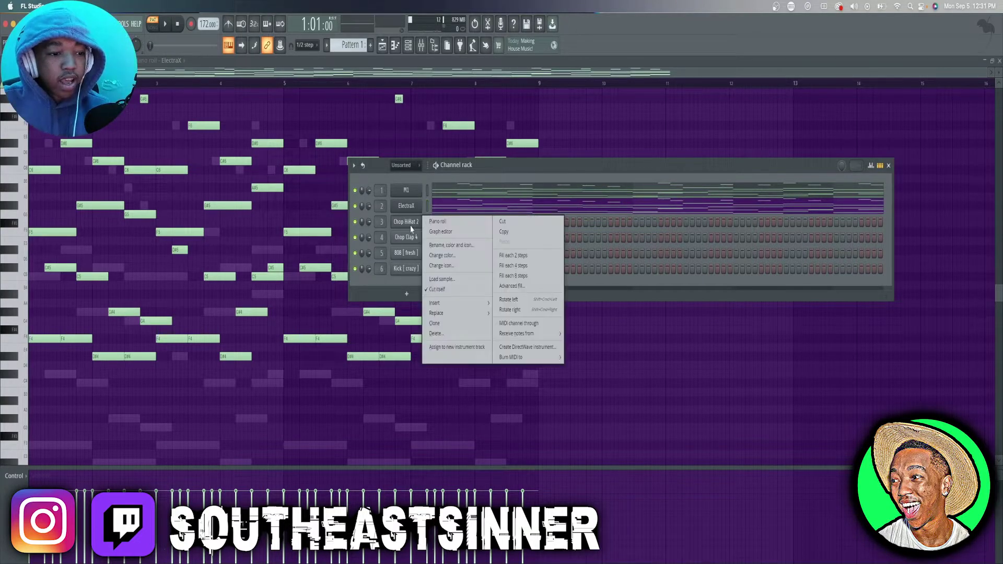
left_click(527, 258)
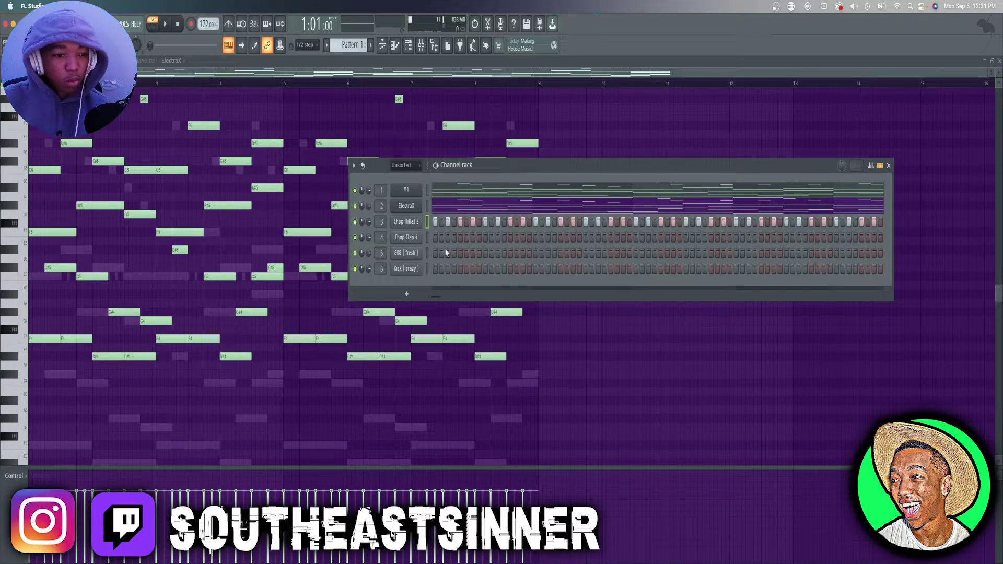
- Add Chop Clap 4 hits on steps 9, 25, 41 and 57 while playing the pattern
left_click(484, 237)
key("space")
left_click(585, 238)
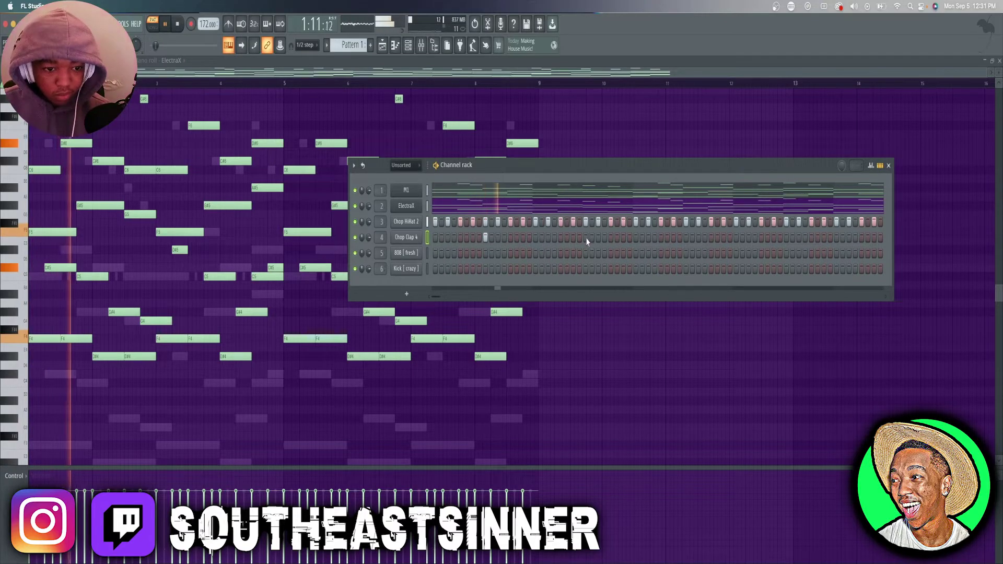
left_click(685, 238)
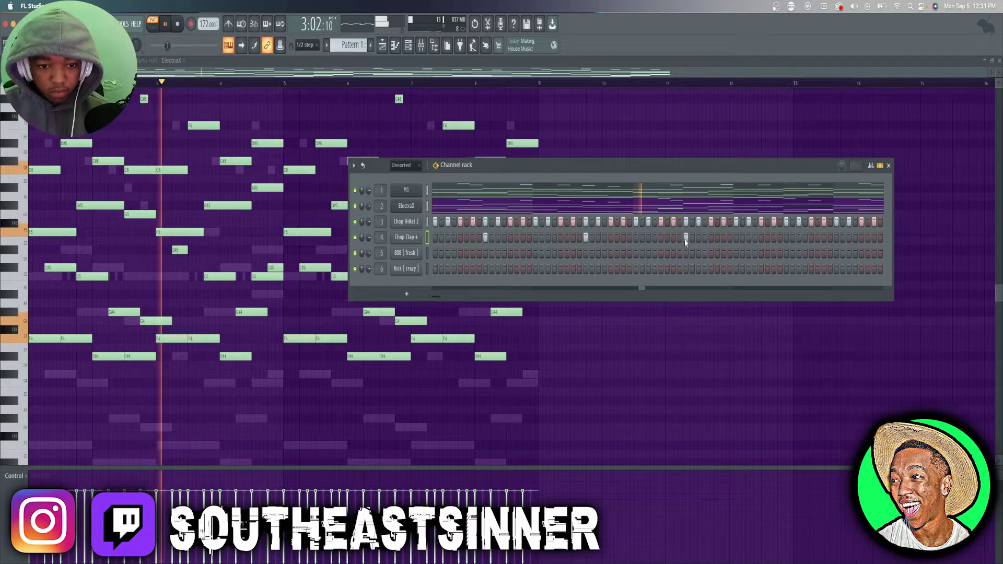
left_click(786, 238)
key("space")
- Duplicate the four Chop Clap 4 hits into bars 5 to 8 in the piano roll and play them back
right_click(409, 238)
left_click(444, 237)
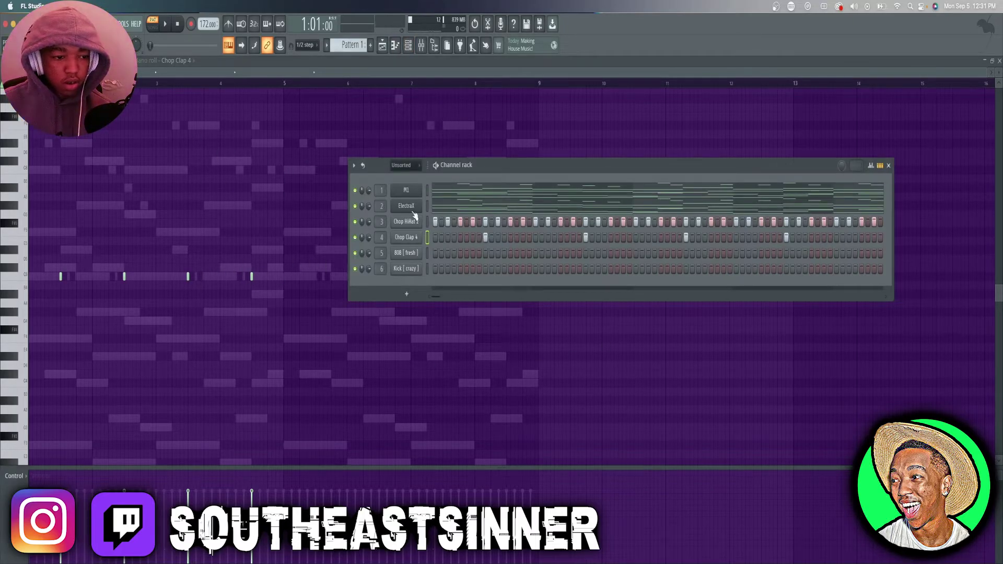
right_click(414, 243)
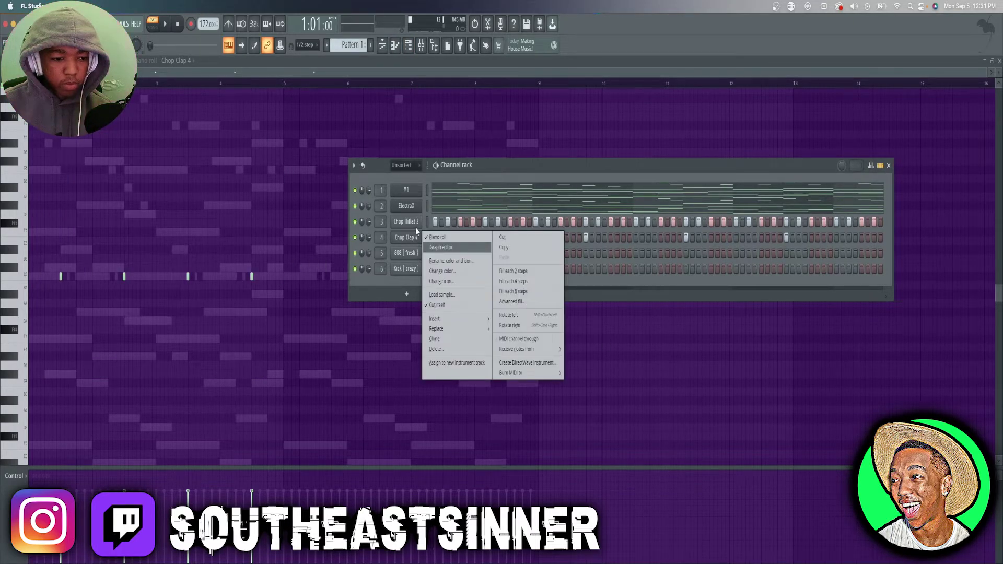
left_click(436, 237)
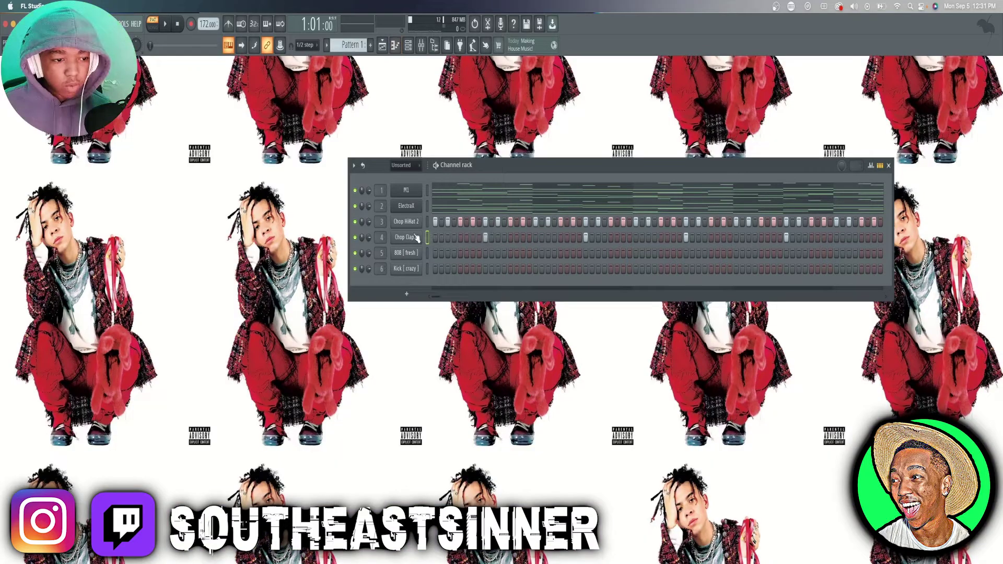
right_click(417, 240)
left_click(434, 247)
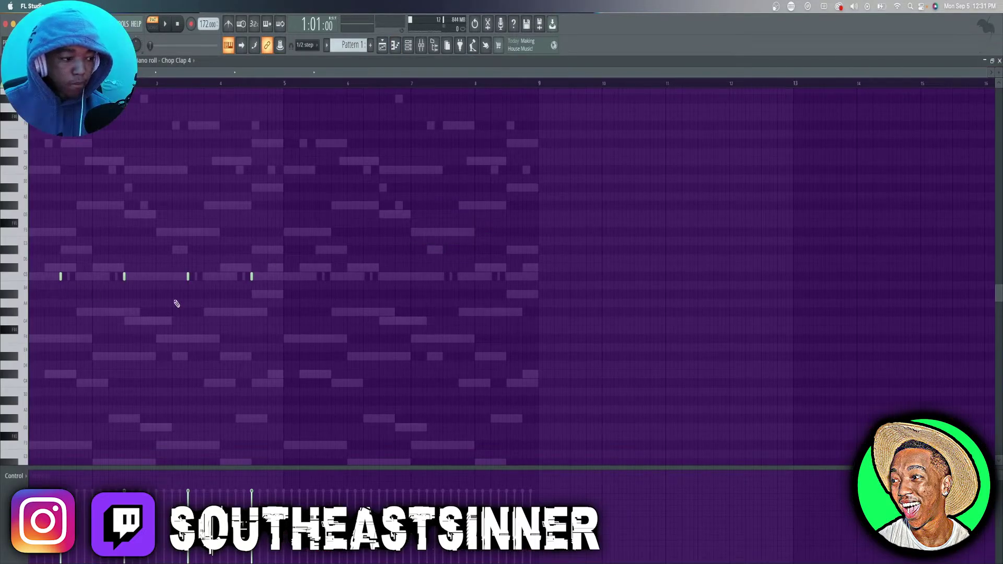
left_click_drag(383, 317, 61, 273)
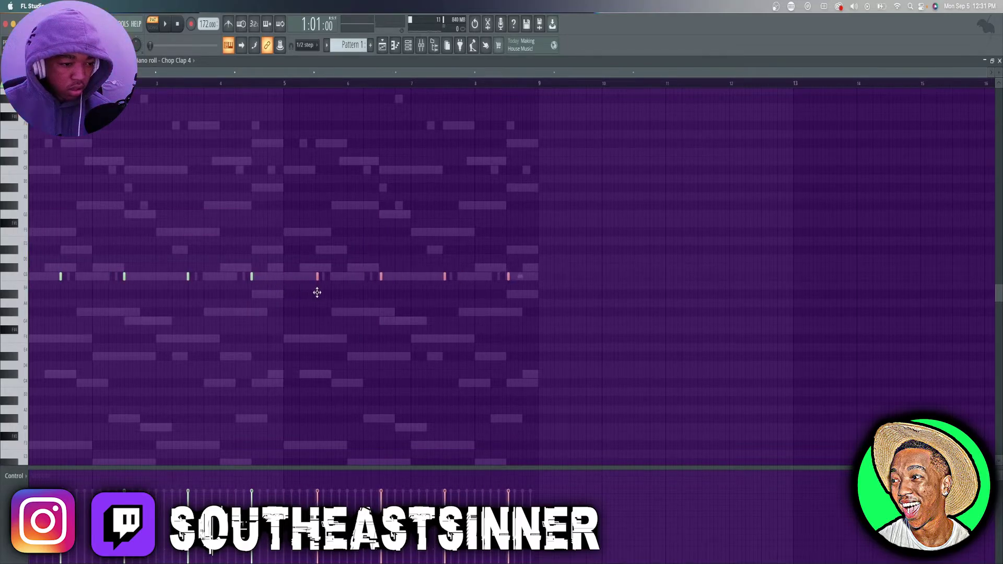
key("space")
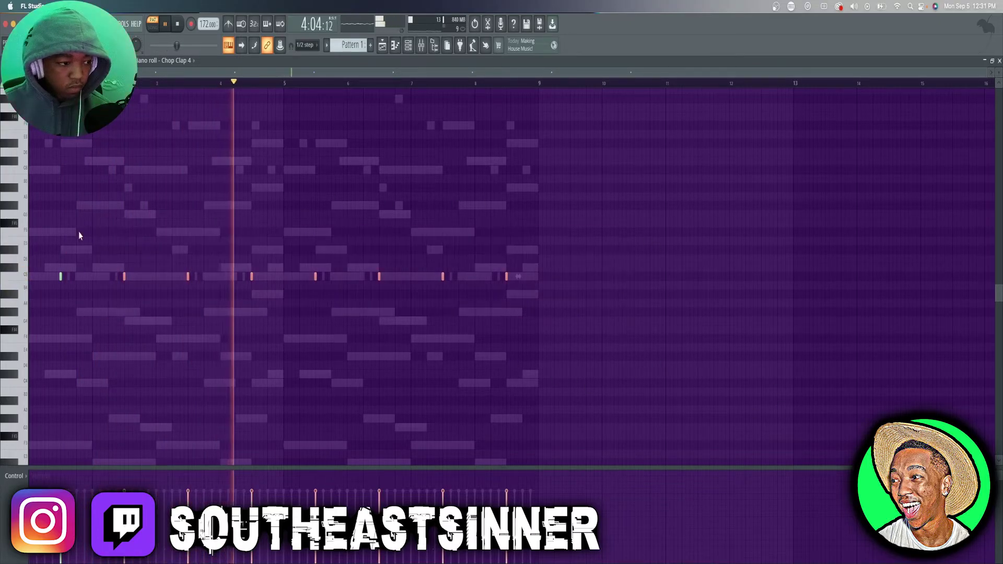
- Lower all eight Chop Clap 4 hits by one semitone and listen to the pattern
left_click_drag(603, 333, 54, 212)
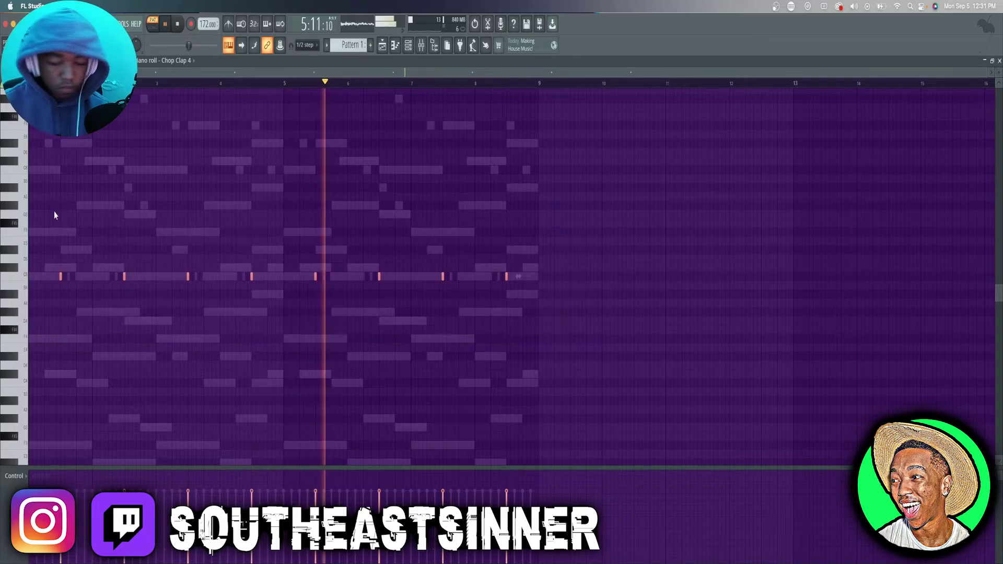
key("Down")
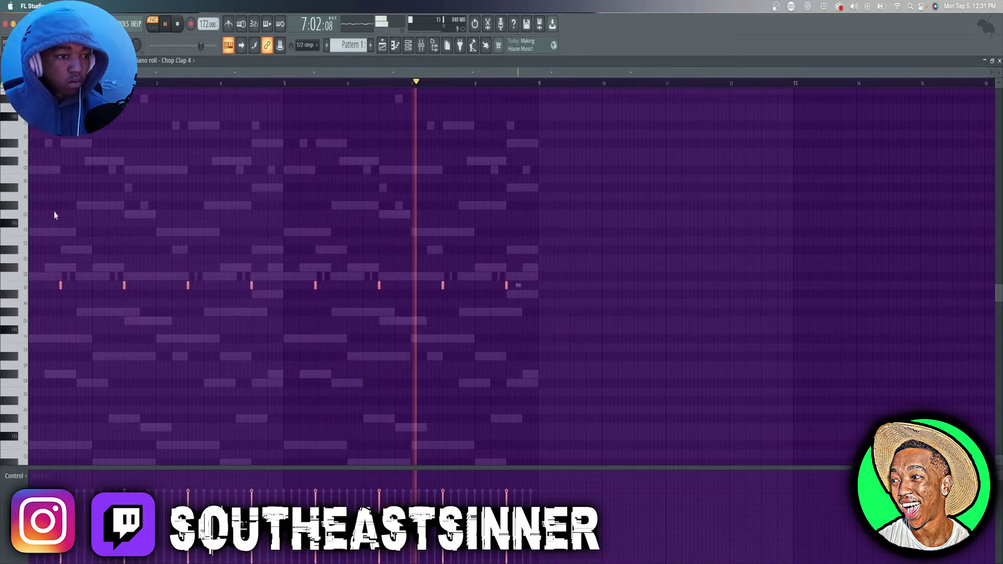
left_click(408, 47)
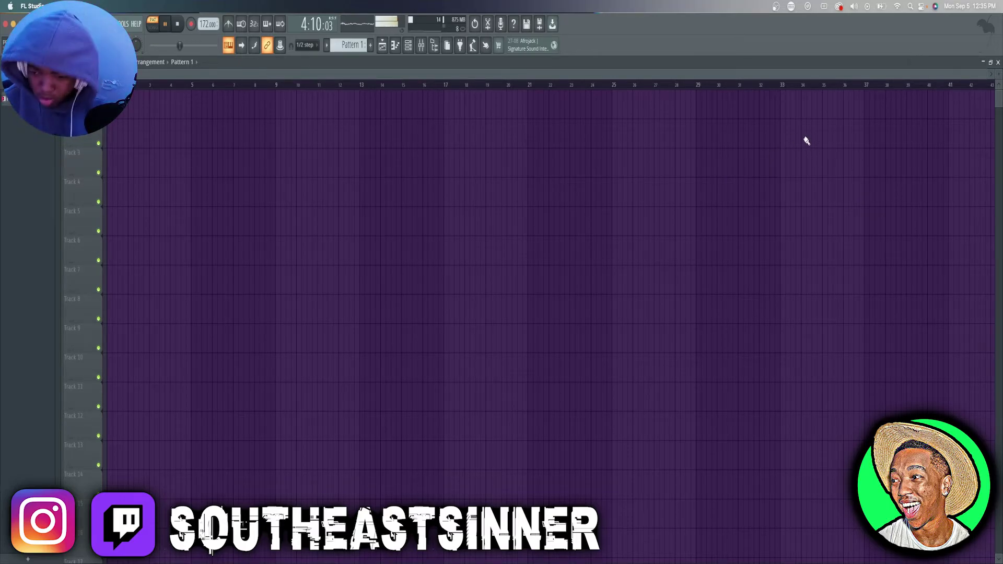
key("space")
- Add an F6 at the start of bar 1 and a D#6 on beat 2 of bar 2 for the 808 [ fresh ] channel, and play them
key("F6")
right_click(418, 251)
left_click(451, 254)
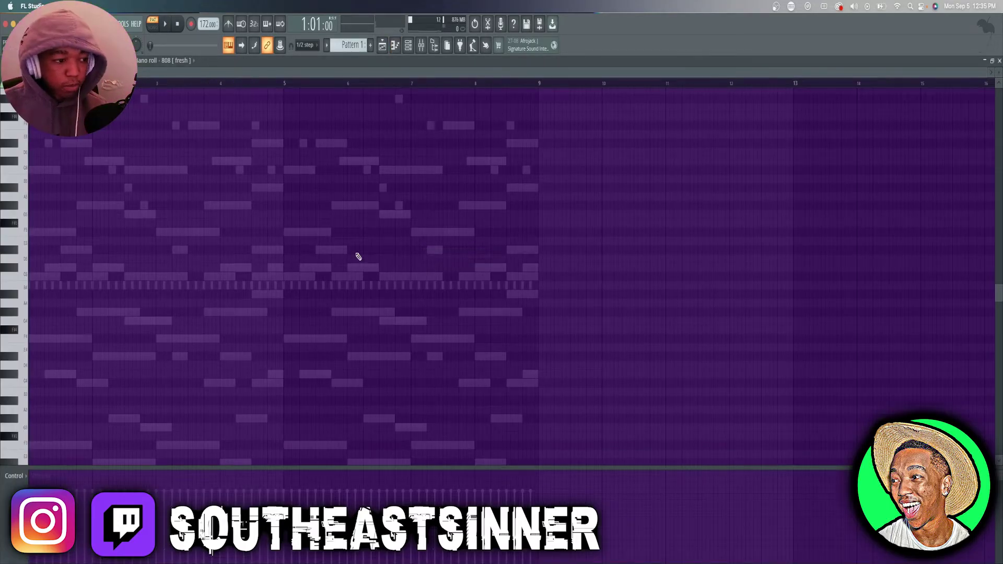
scroll(85, 298, "down", 2)
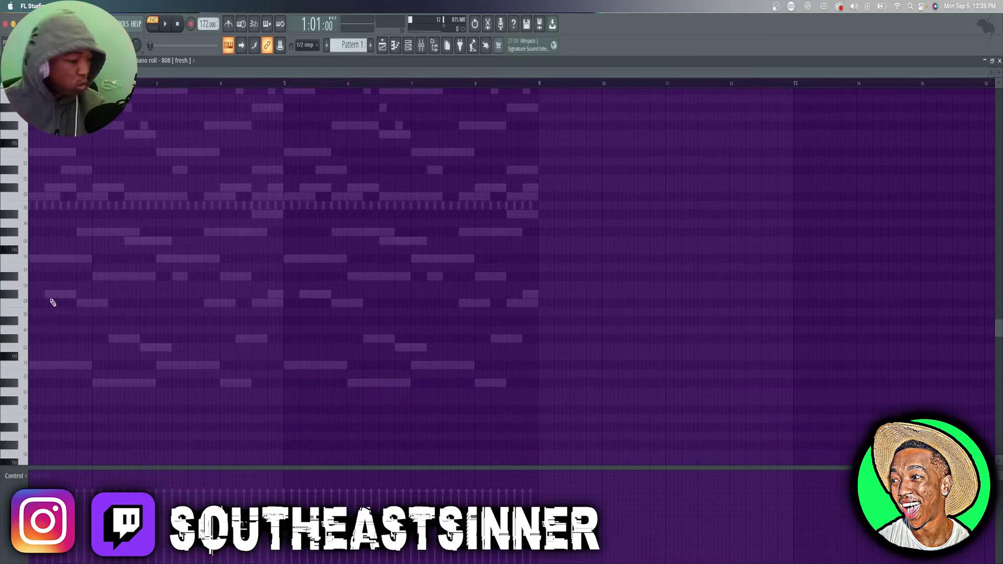
scroll(5, 261, "up", 5)
key("space")
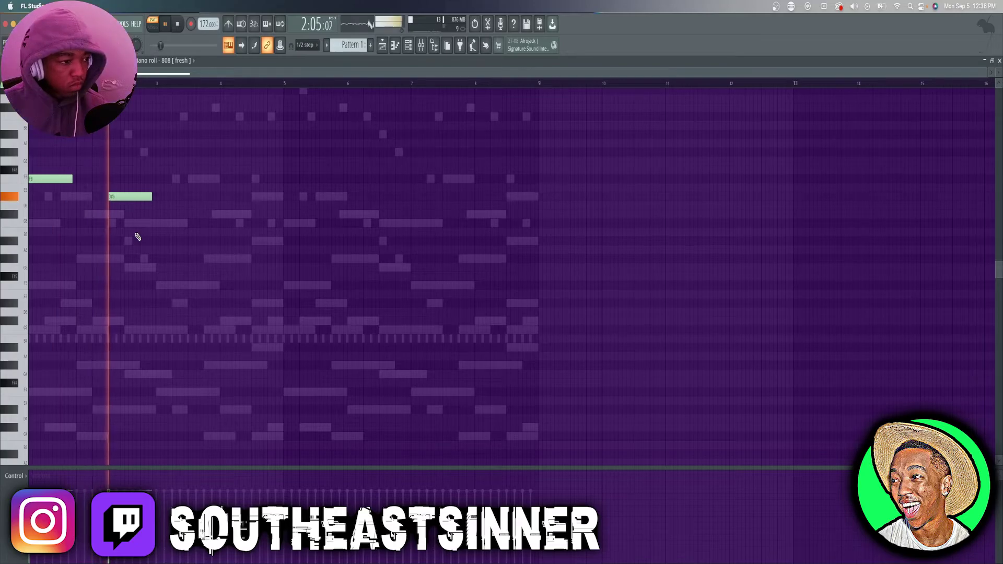
key("space")
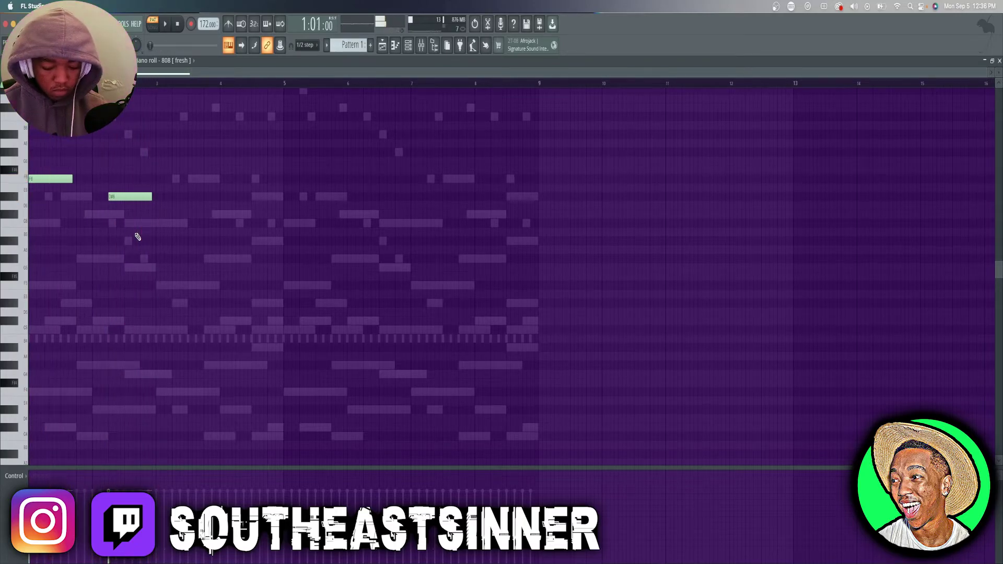
- Lower both 808 notes by one octave and play the pattern back
key("super+Down")
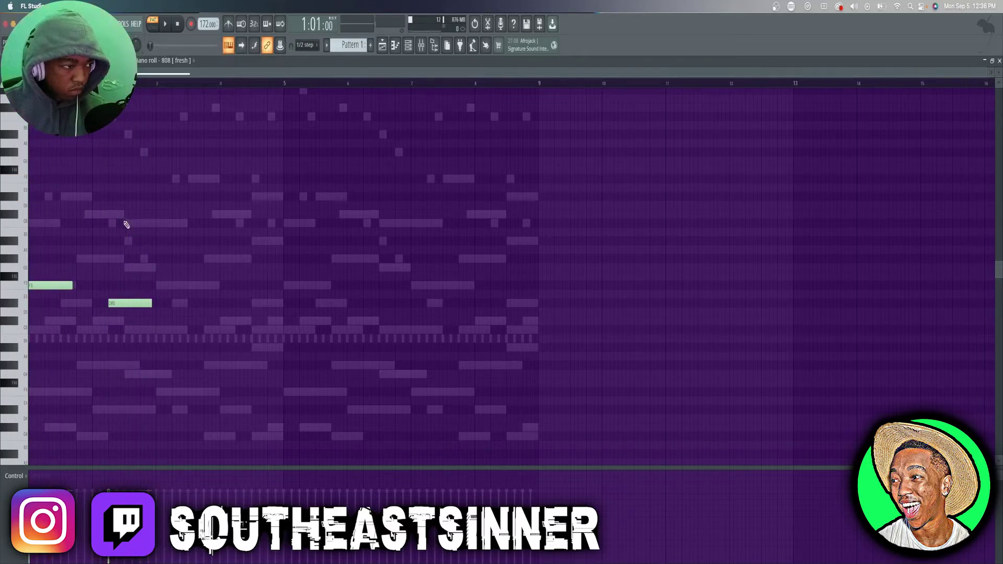
key("space")
scroll(145, 251, "down", 3)
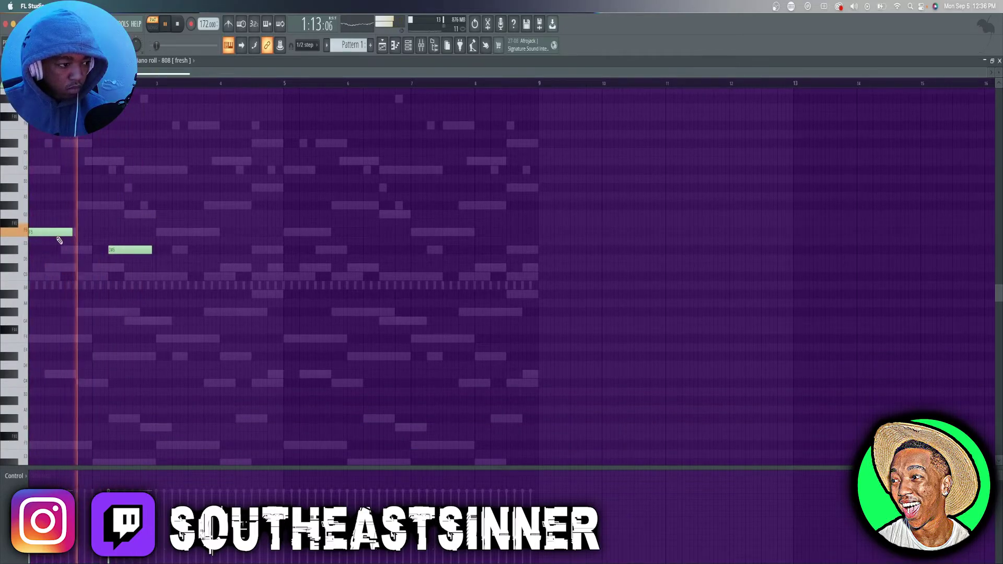
- Add an F5 at the start of bar 3 and a D#5 at the start of bar 4 in the 808 bassline
left_click(162, 232)
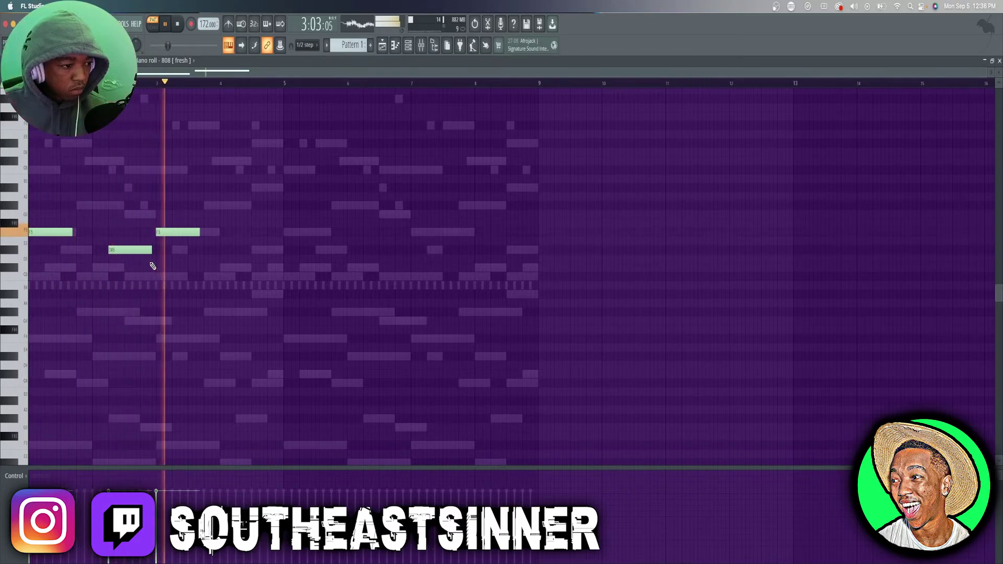
left_click(219, 259)
left_click_drag(220, 260, 220, 251)
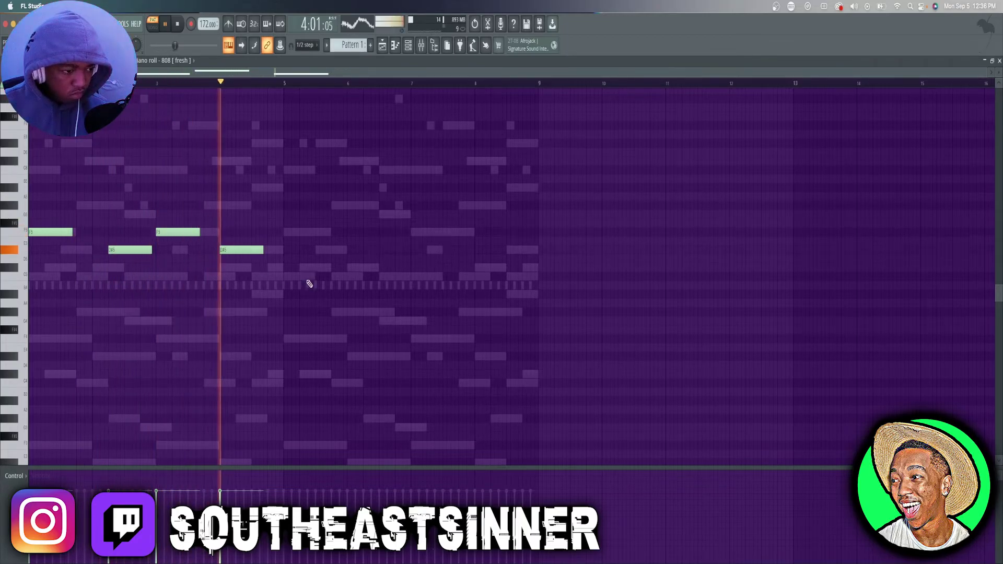
- Replace the bar 4 D#5 with a one-beat D#5 on beat 2 and add a one-beat C5 on beat 4
left_click(228, 259)
right_click(228, 259)
right_click(230, 249)
left_click(236, 250)
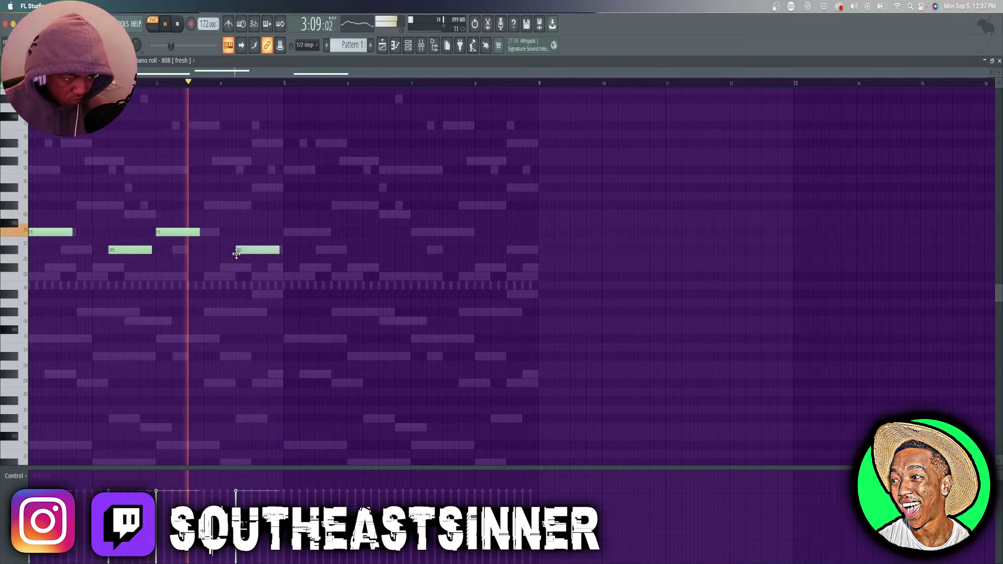
left_click_drag(280, 249, 251, 249)
left_click(278, 252)
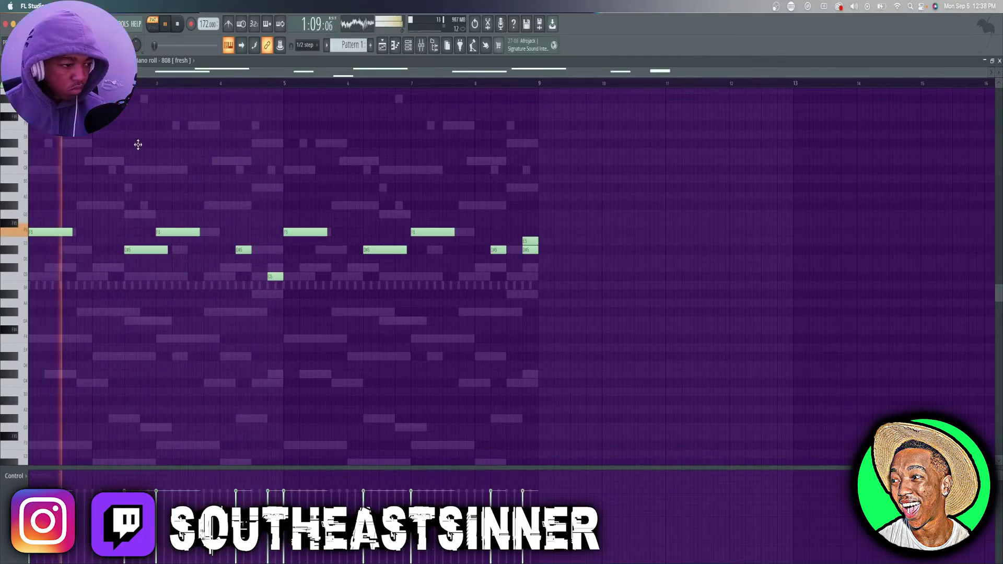
- Shorten the bar 2 D#5 to the bar's end, and replace the stacked notes on bar 8's last beat with a C5
left_click_drag(166, 251, 155, 251)
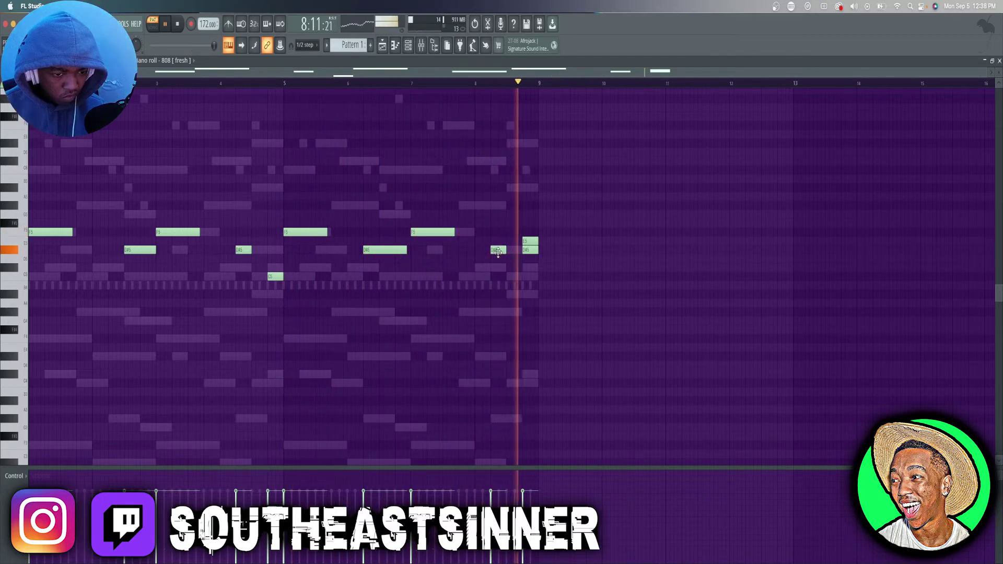
right_click(531, 242)
left_click_drag(534, 246, 528, 276)
left_click(178, 25)
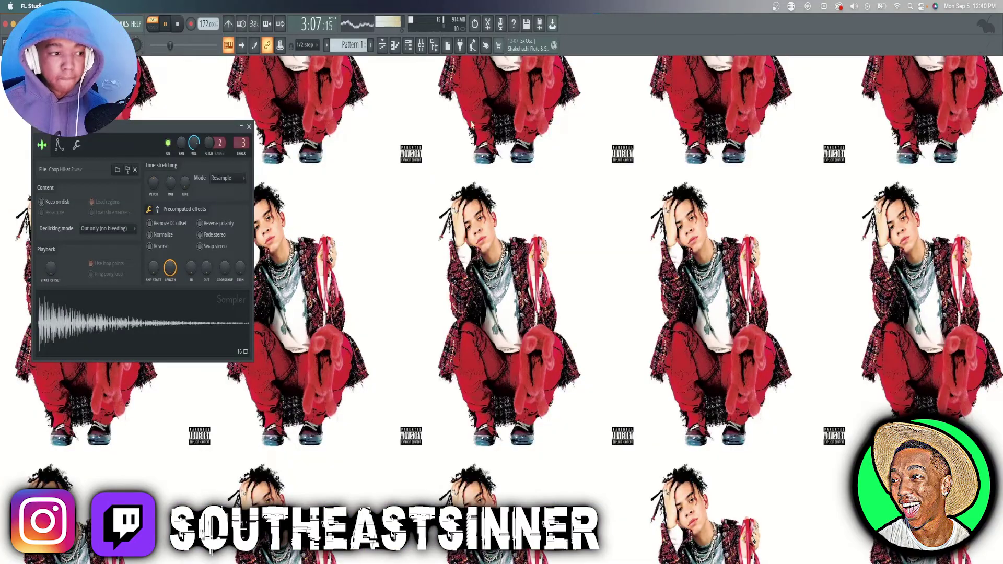
- Close the Chop HiHat 2 sampler and transpose all M1 melody notes down two semitones
left_click(249, 125)
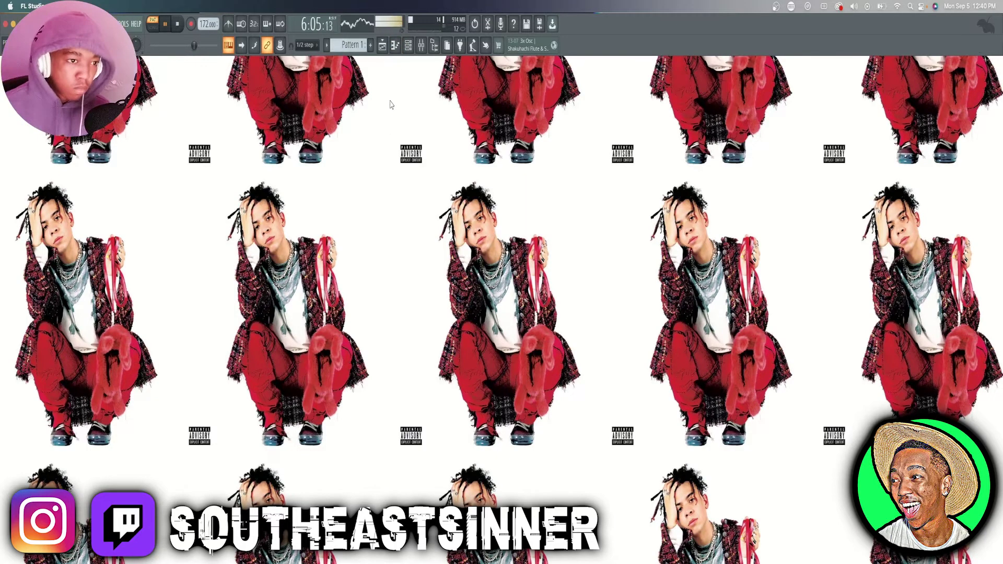
left_click(407, 46)
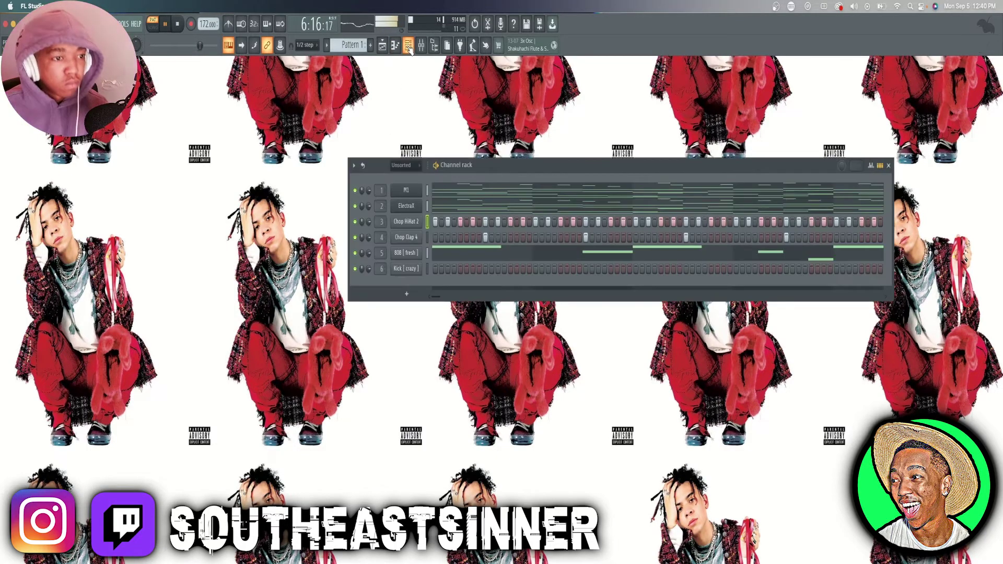
left_click(443, 195)
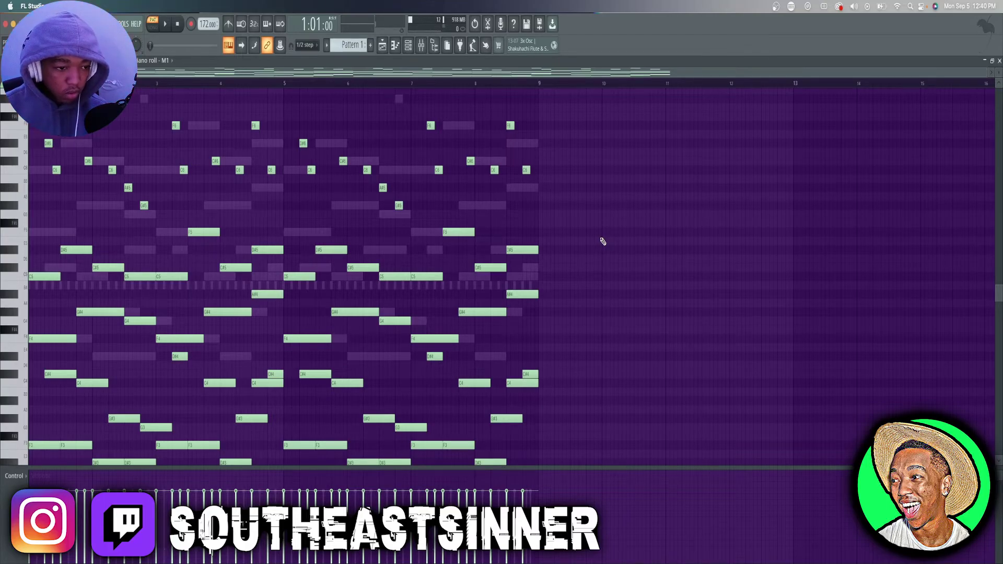
key("shift+Down")
key("shift+Down")
- Transpose all ElectraX notes down two semitones in the piano roll
left_click(171, 60)
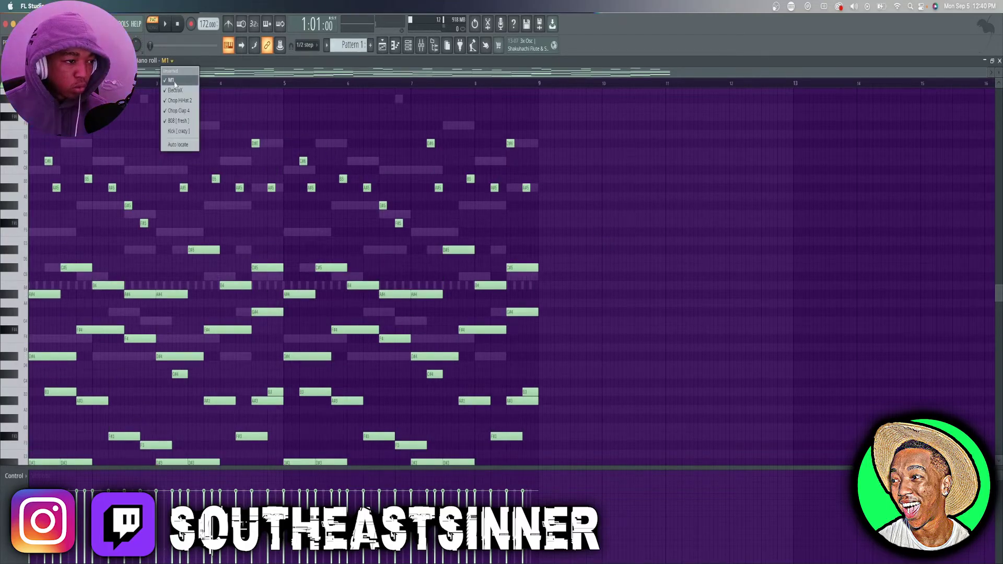
left_click(181, 91)
key("shift+Down")
key("shift+Down")
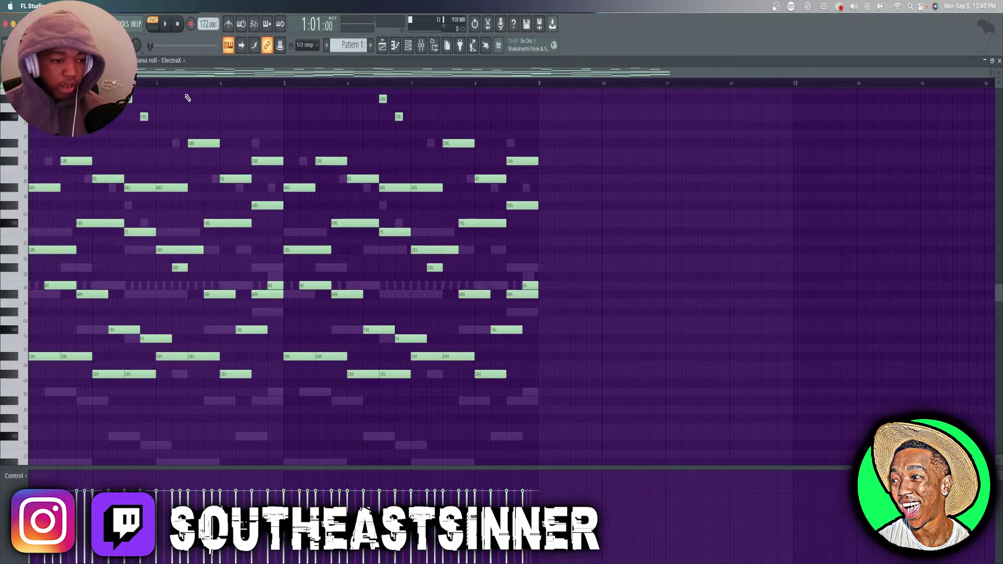
- Lower the 808 [ fresh ] notes by two semitones and play the pattern
left_click(167, 60)
left_click(193, 127)
key("space")
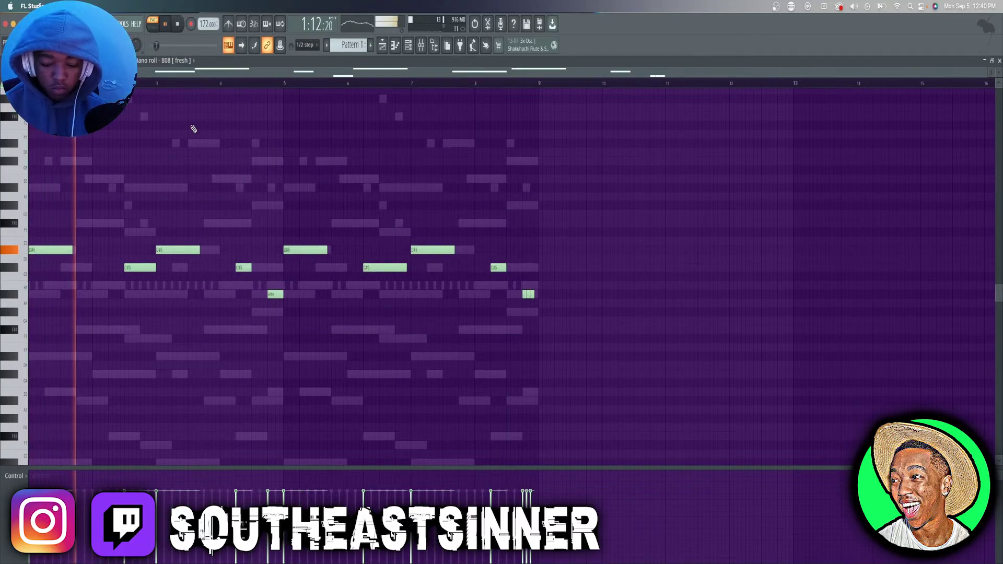
- Stop playback and load the HalfTime plugin into the first effect slot of mixer Insert 2
left_click(422, 50)
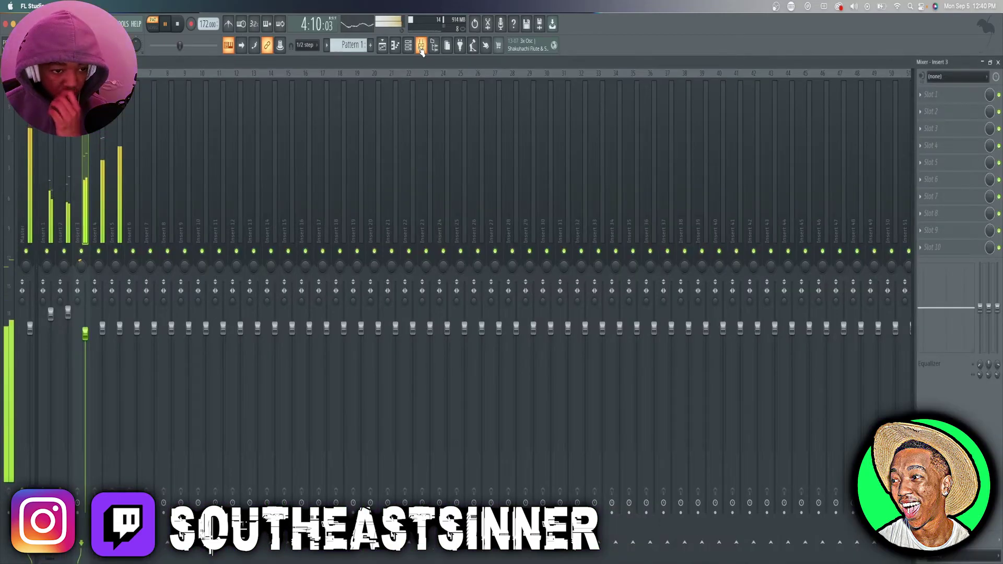
left_click(422, 51)
key("space")
left_click(421, 50)
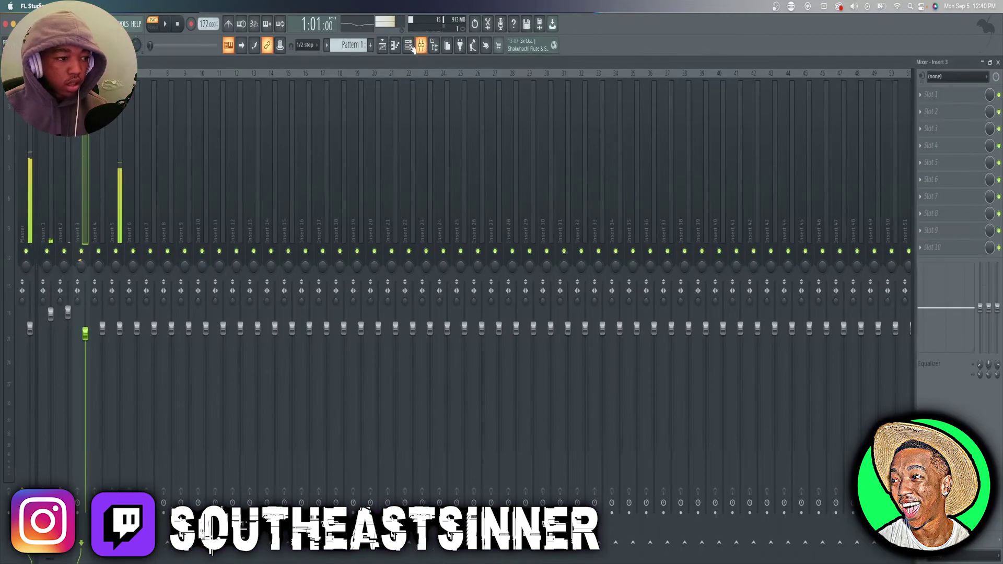
left_click(63, 165)
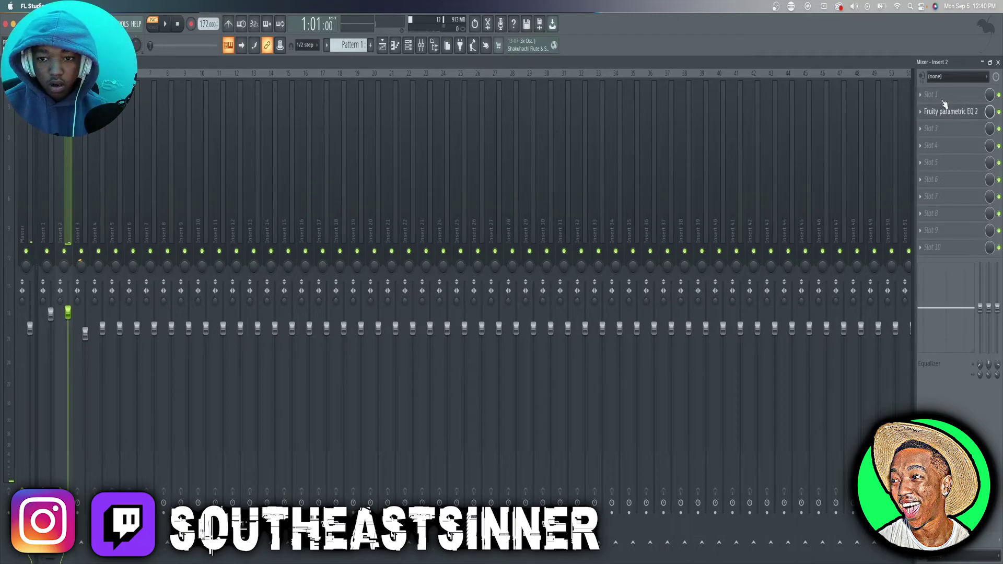
left_click(949, 110)
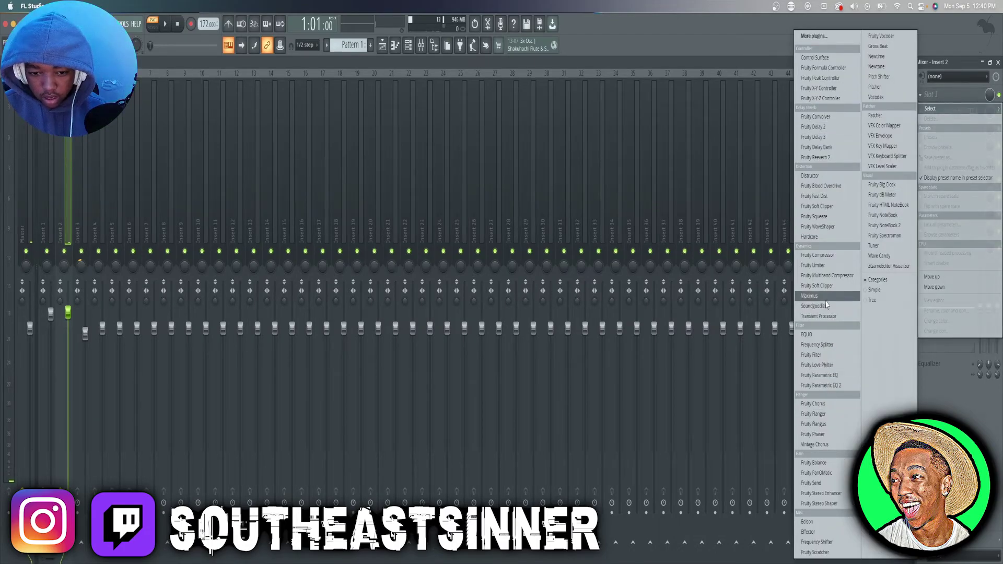
left_click(824, 38)
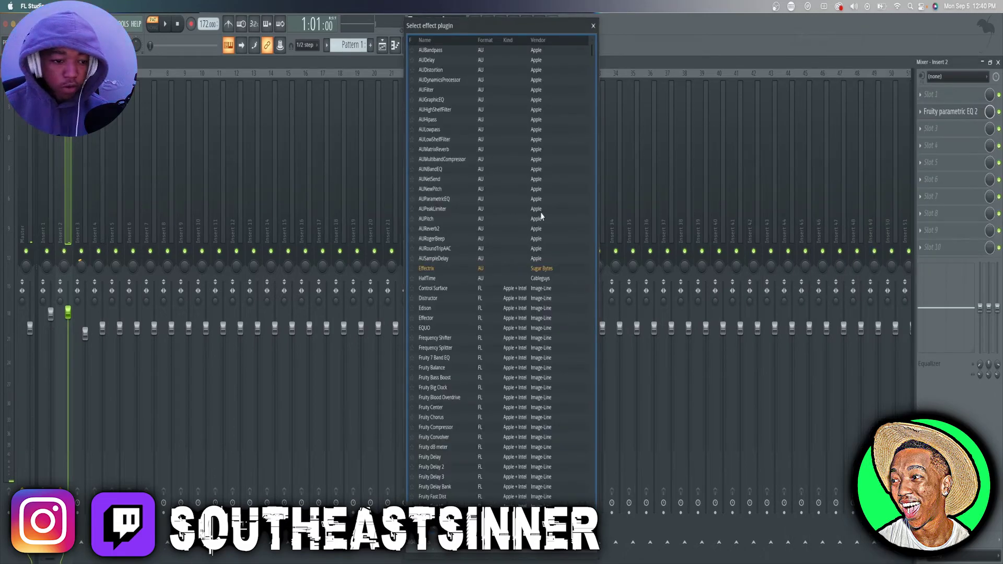
double_click(427, 278)
- Play the pattern, set HalfTime's loop length to 1/2 and close the plugin
key("space")
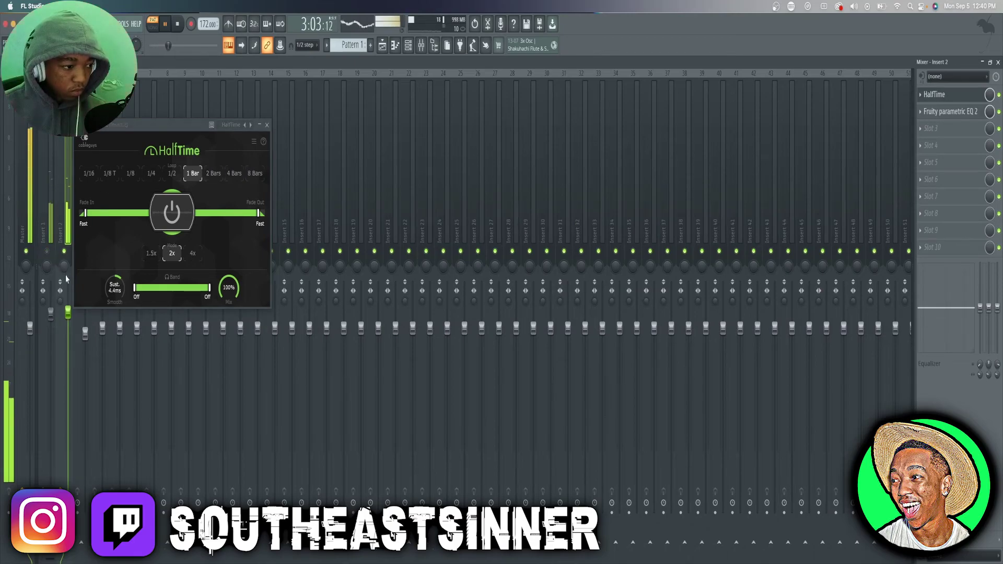
left_click(171, 173)
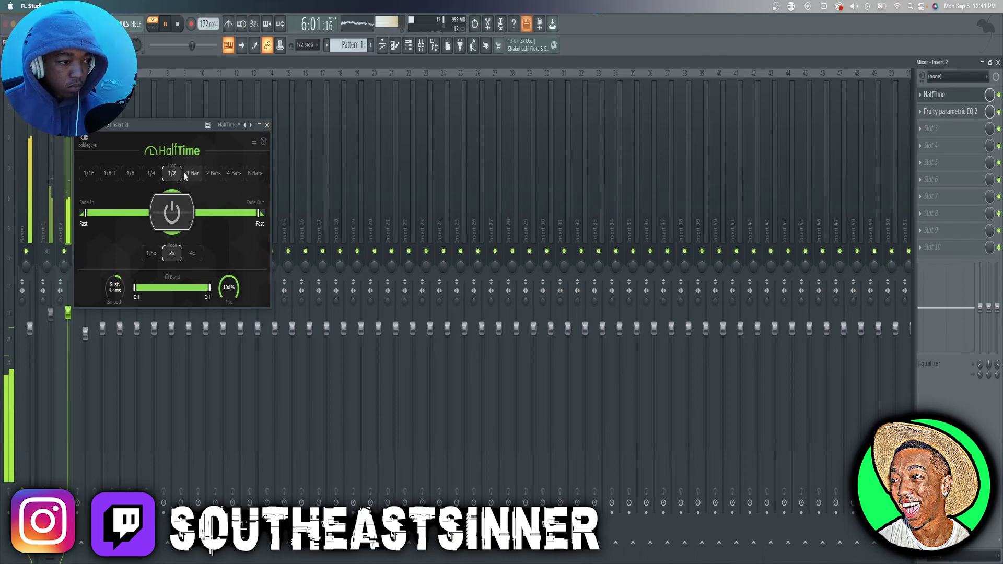
left_click(267, 125)
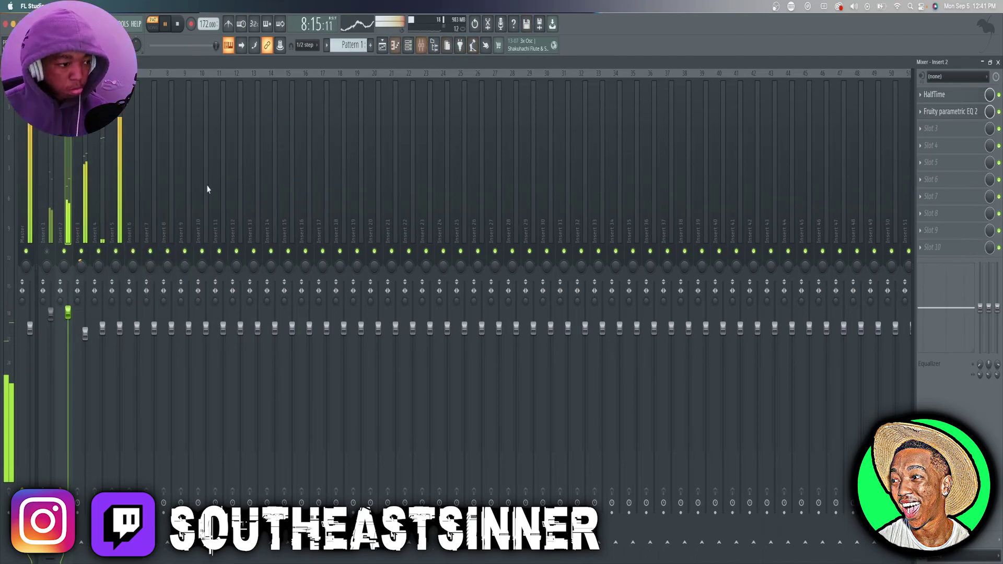